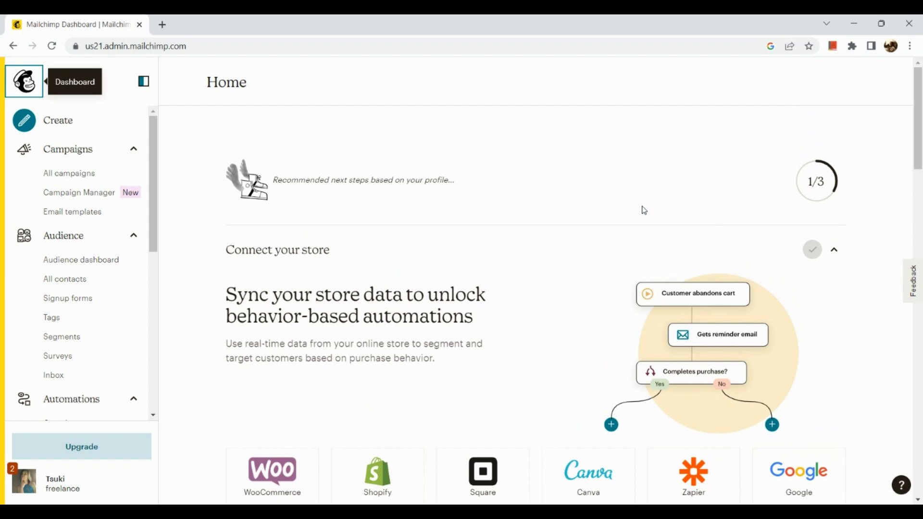
scroll(644, 210, "down", 6)
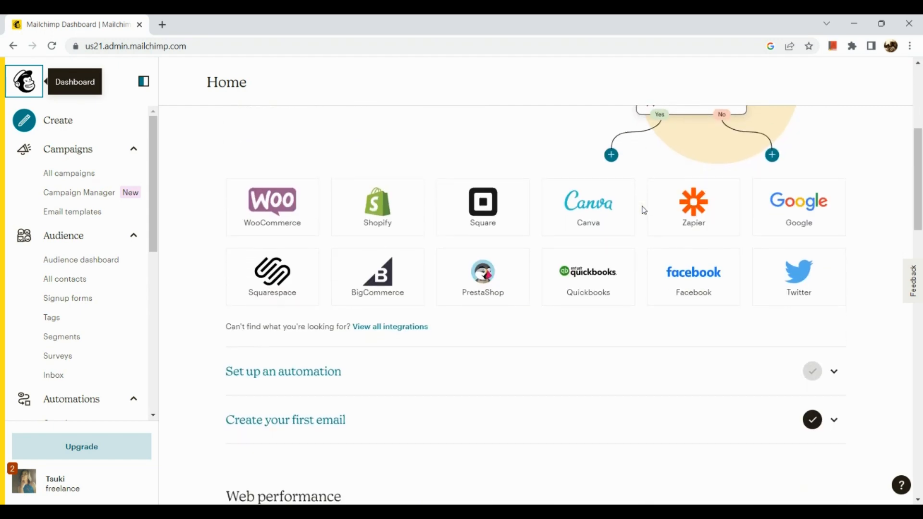
scroll(644, 210, "down", 4)
scroll(644, 210, "up", 9)
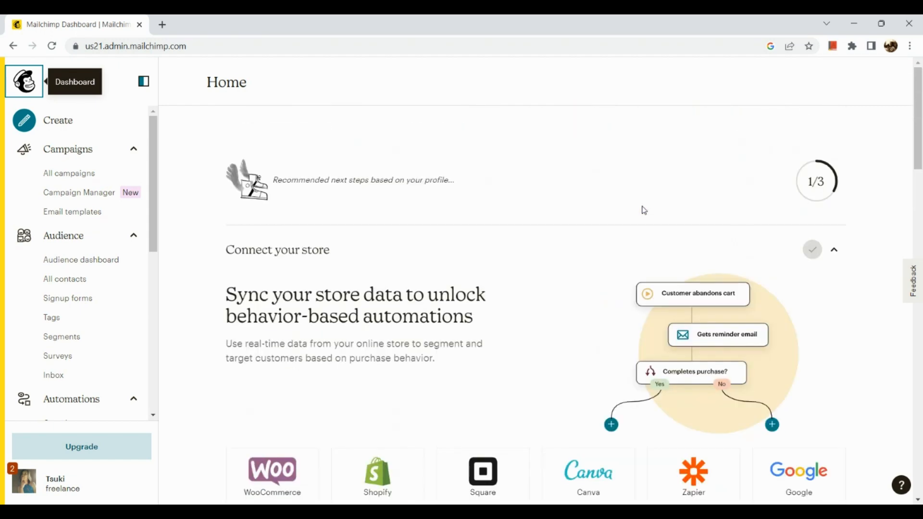
scroll(644, 210, "down", 2)
scroll(644, 210, "up", 3)
scroll(644, 210, "down", 2)
scroll(644, 210, "up", 2)
left_click(542, 80)
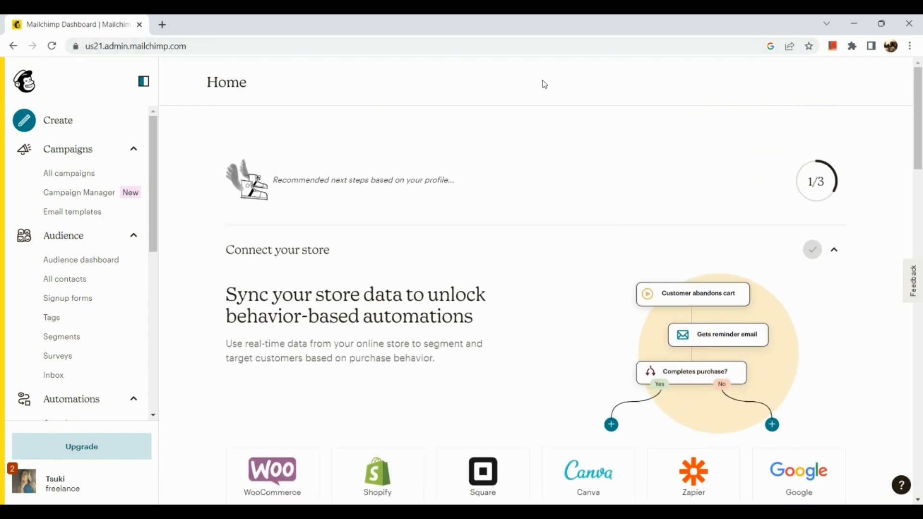
scroll(544, 84, "down", 5)
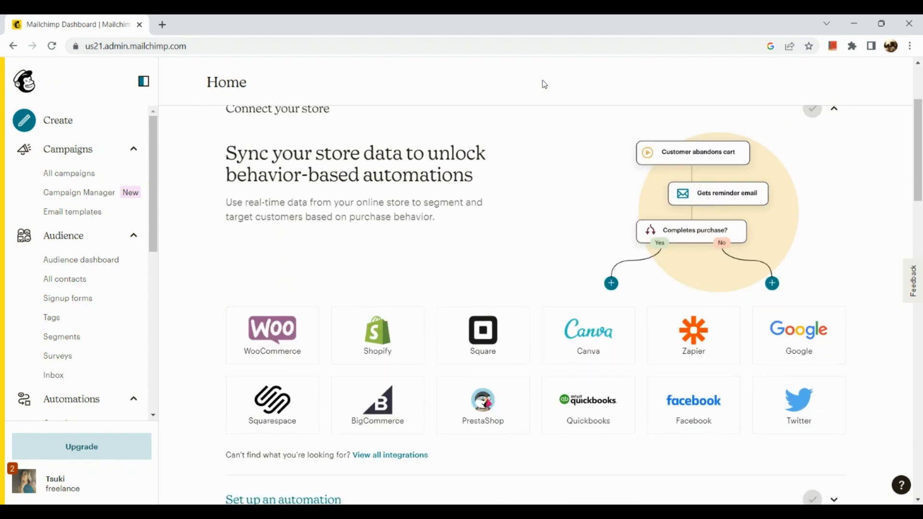
scroll(540, 140, "up", 5)
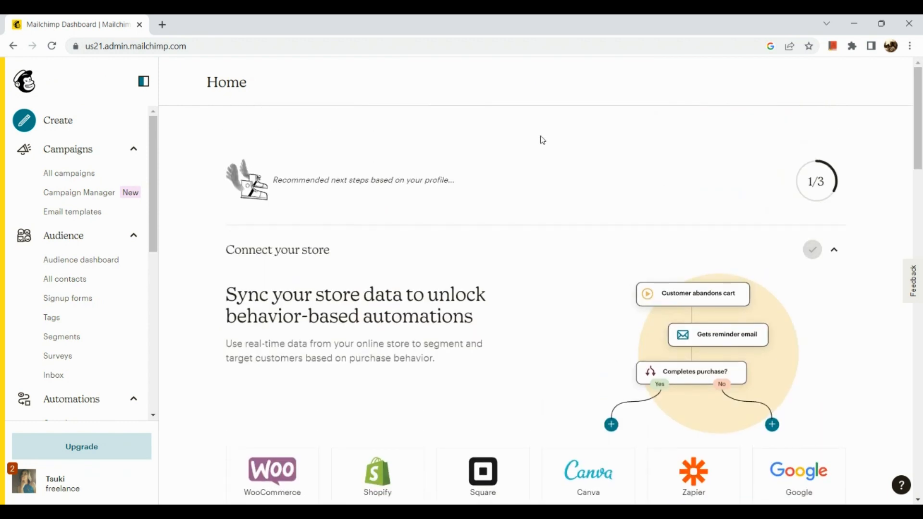
scroll(542, 140, "down", 2)
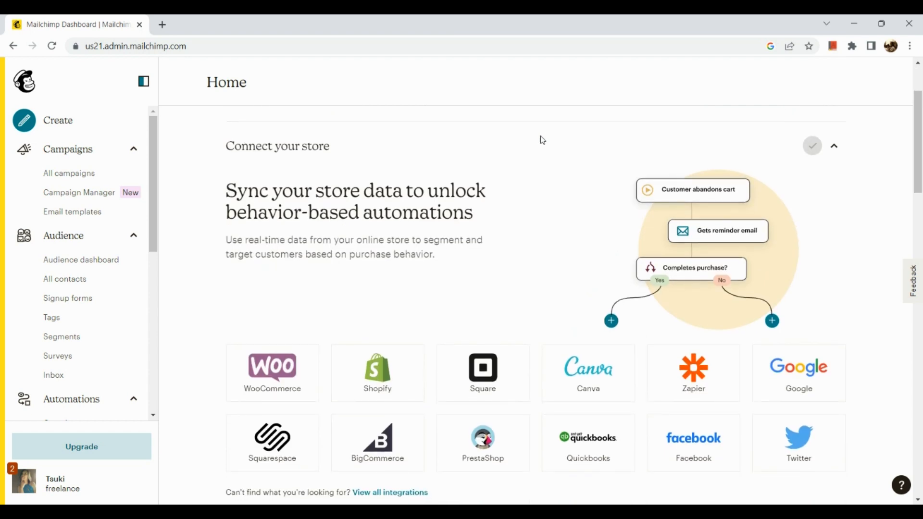
scroll(542, 140, "up", 1)
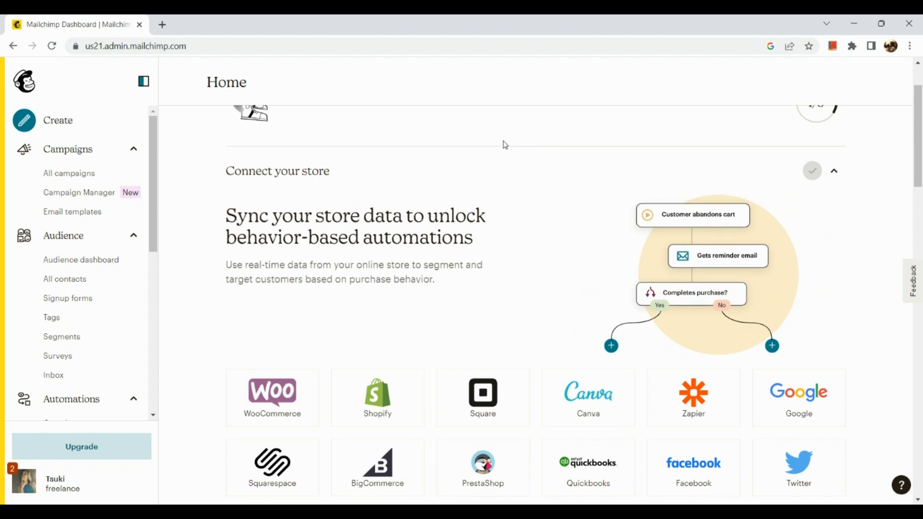
scroll(505, 146, "up", 2)
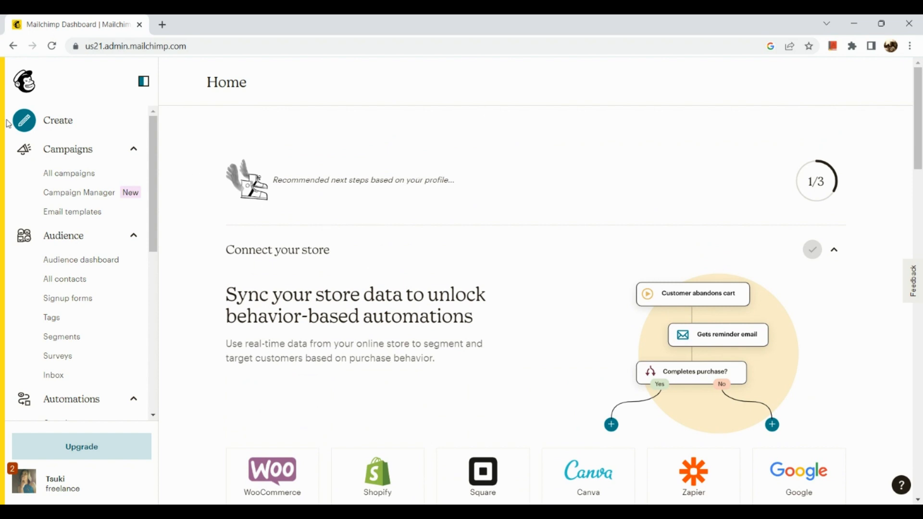
View the setup form for creating a new landing page, and return to the dashboard
scroll(9, 124, "down", 2)
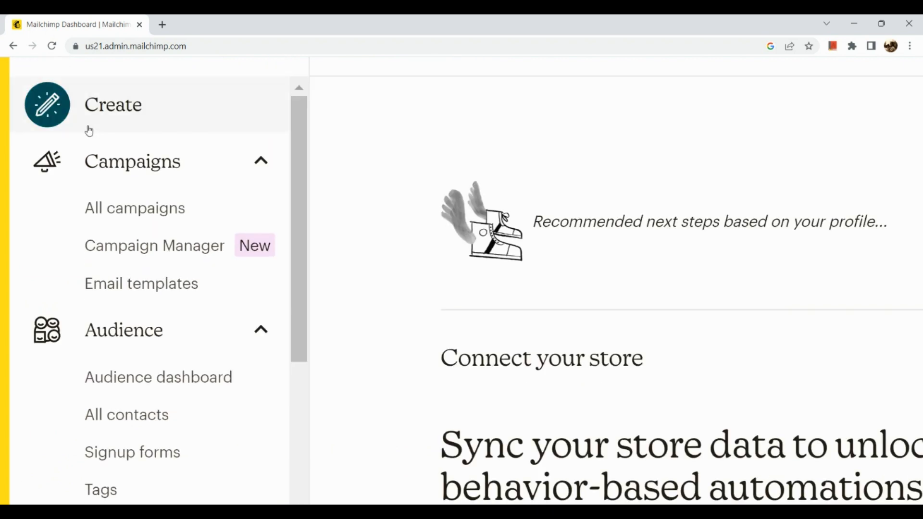
scroll(88, 131, "up", 3)
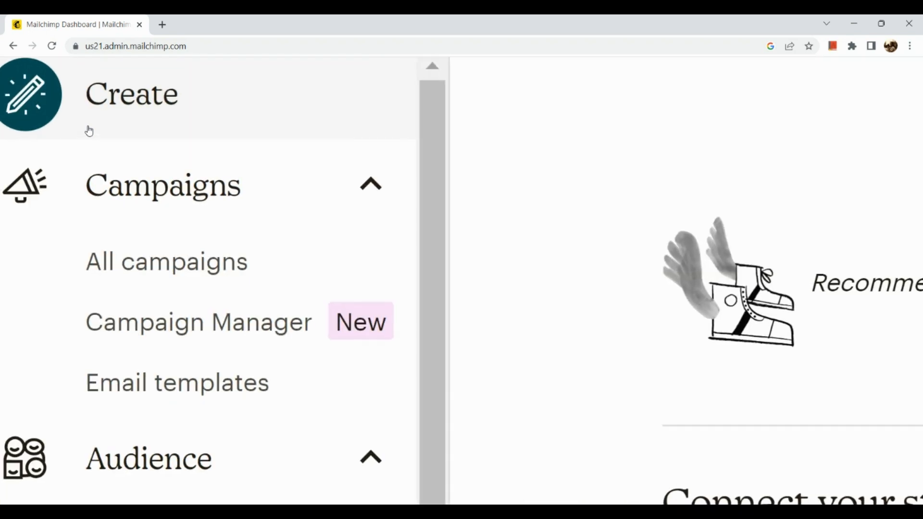
left_click(88, 130)
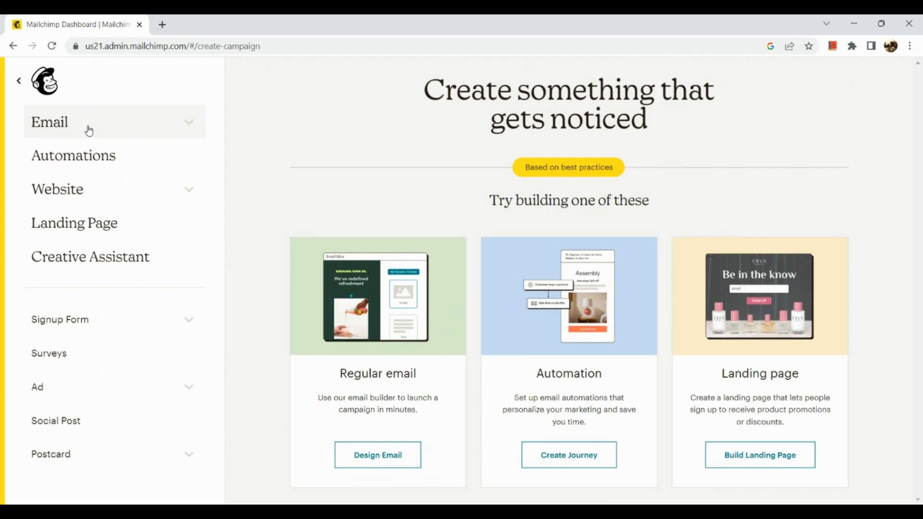
mouse_move(74, 237)
scroll(72, 235, "up", 3)
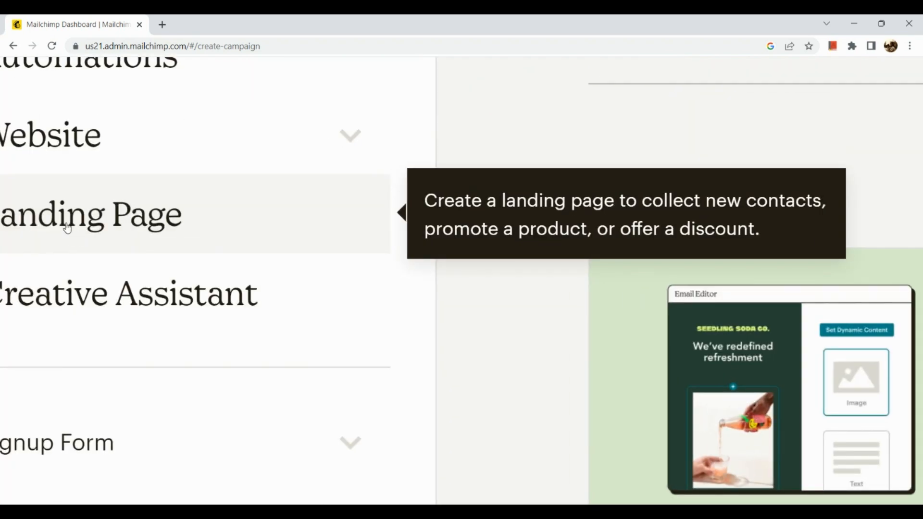
left_click(67, 228)
scroll(68, 223, "down", 3)
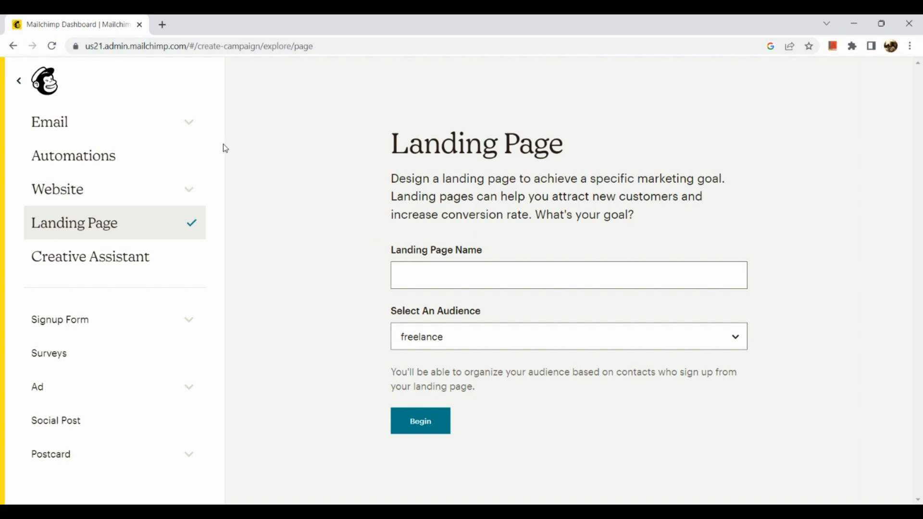
left_click(19, 90)
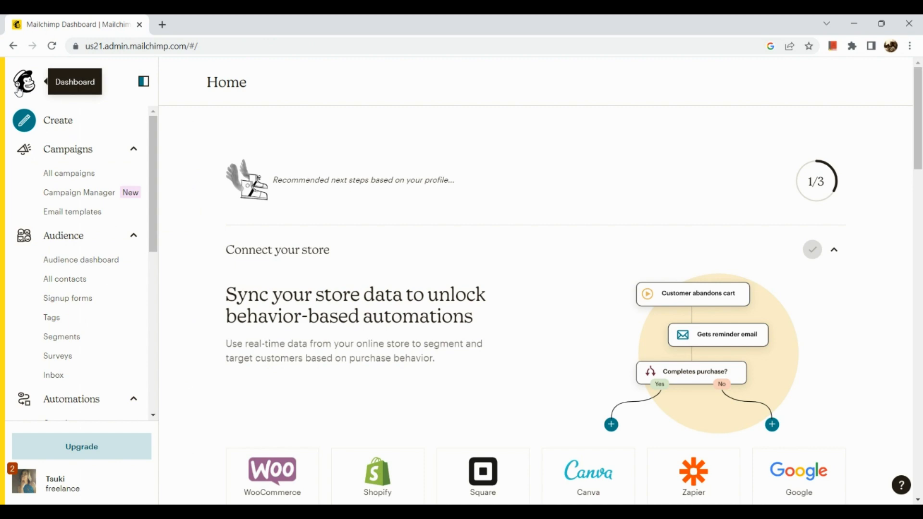
Show the list of all campaigns
scroll(81, 176, "up", 1)
scroll(81, 177, "up", 3)
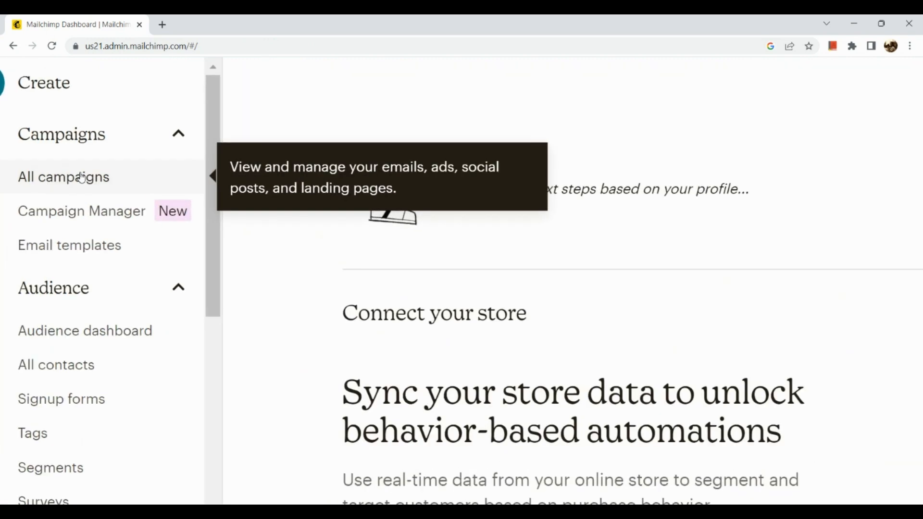
scroll(81, 177, "up", 3)
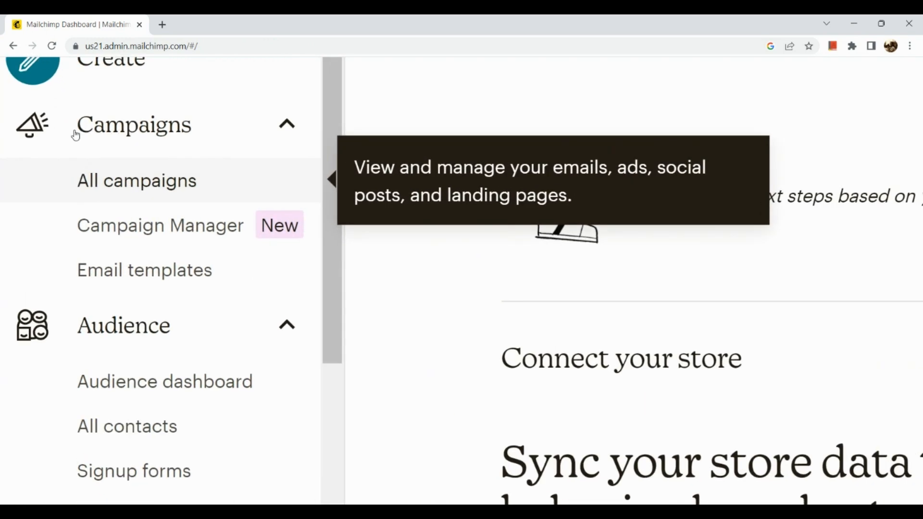
left_click(93, 185)
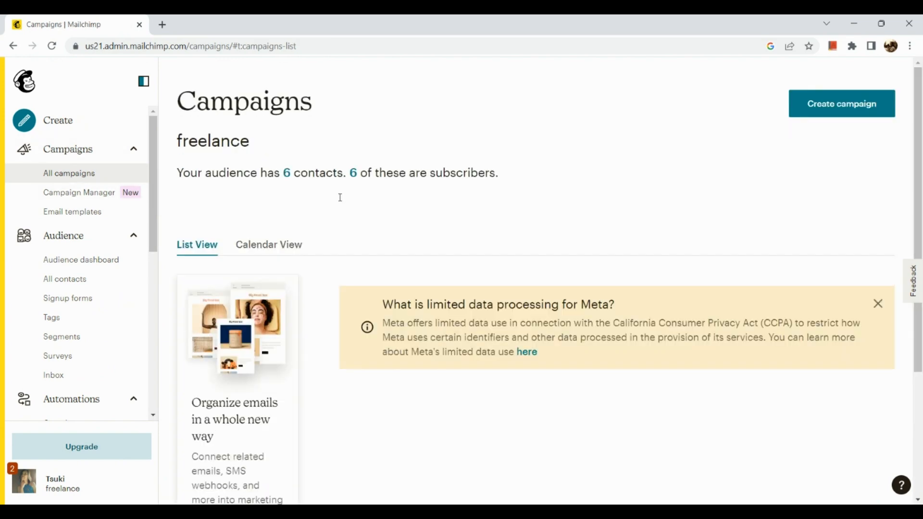
View the report of the "Welcome to moonstar!" landing page published Fri, March 17th 4:06 AM, and return to the campaign list
scroll(291, 229, "down", 8)
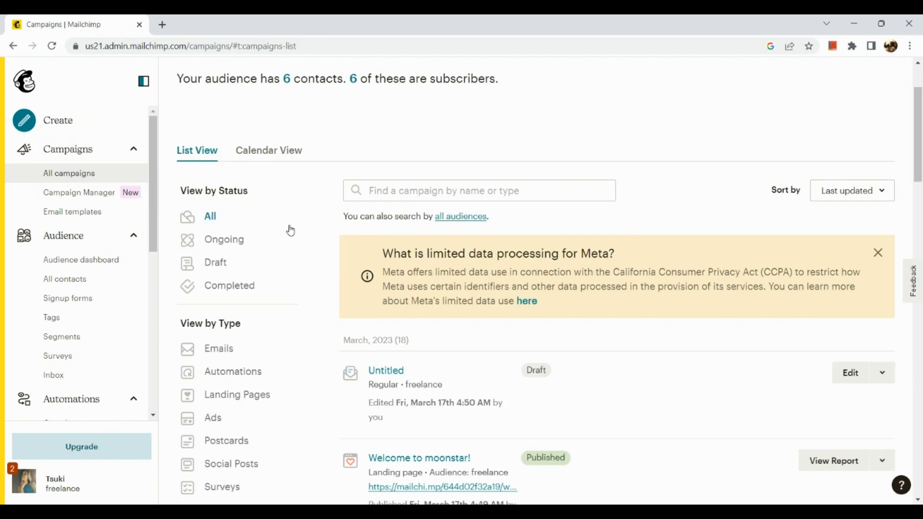
scroll(290, 229, "down", 10)
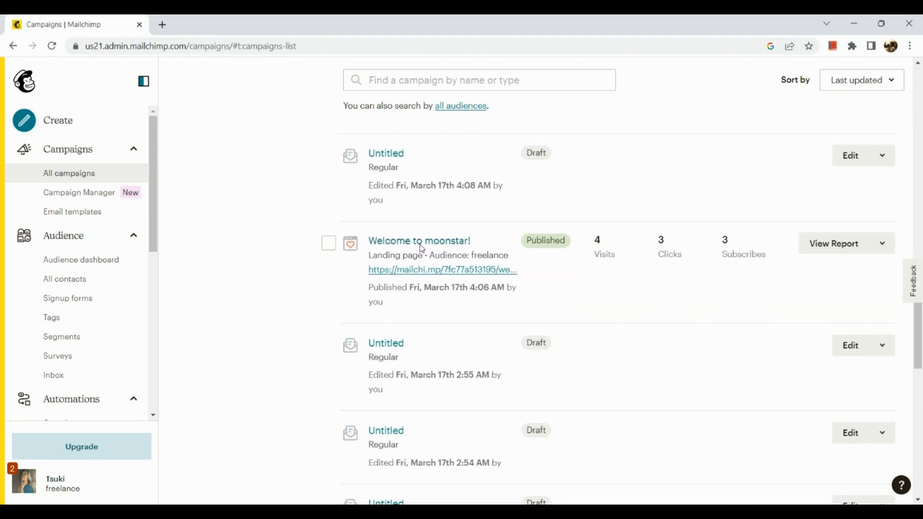
left_click(421, 243)
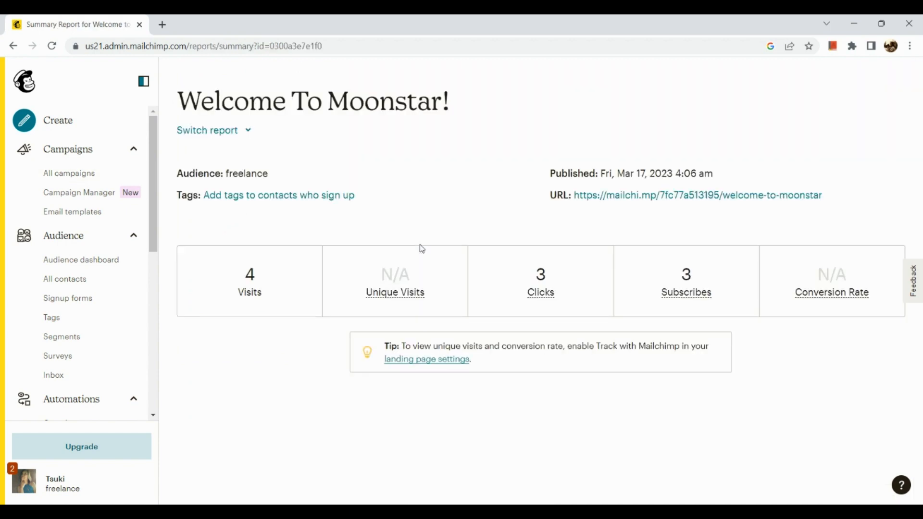
mouse_move(389, 280)
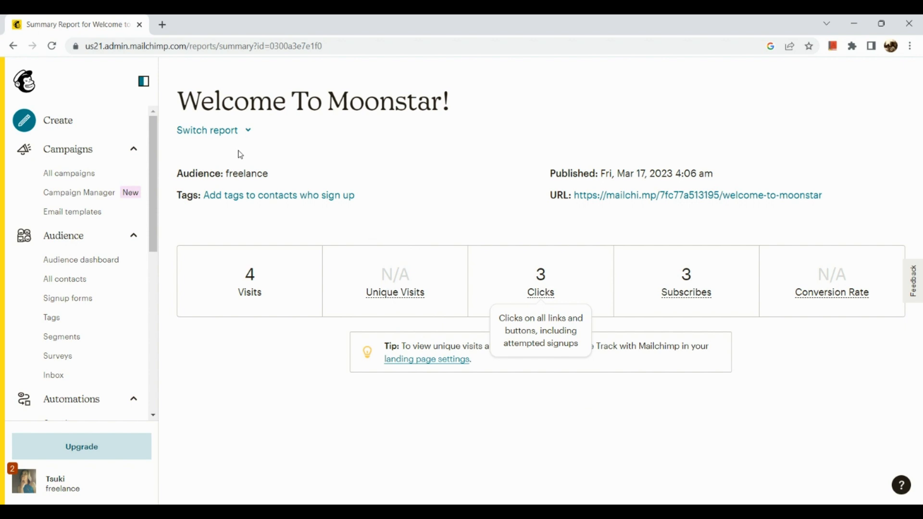
left_click(14, 47)
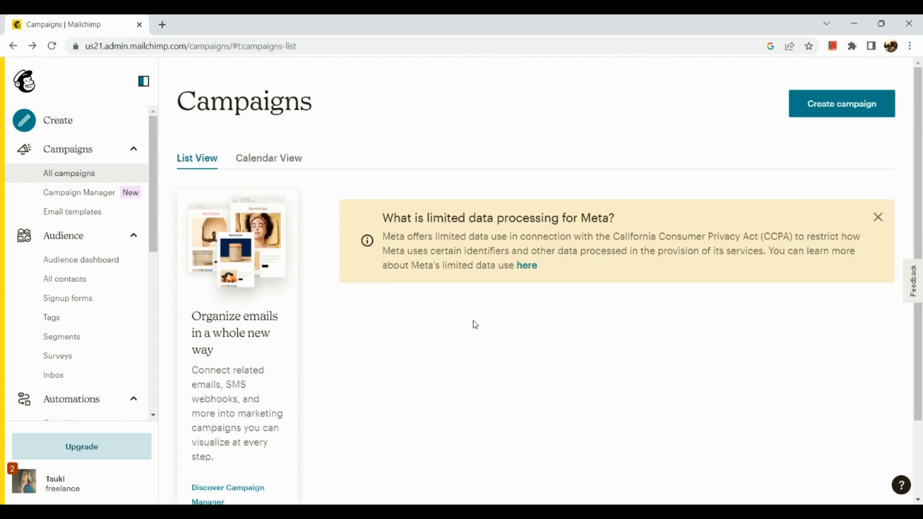
Open the "Welcome to moonstar!" landing page published Fri, March 17th 4:06 AM for editing
scroll(474, 324, "down", 4)
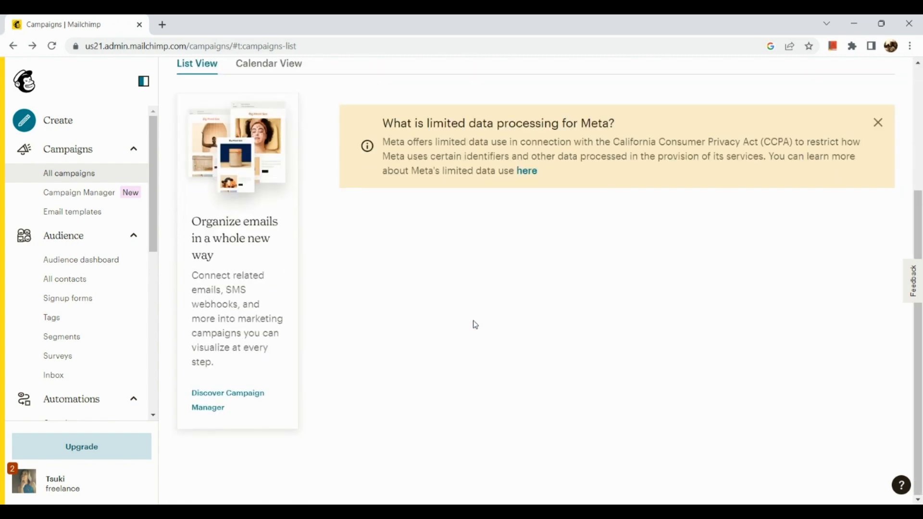
scroll(473, 320, "down", 3)
scroll(473, 320, "up", 3)
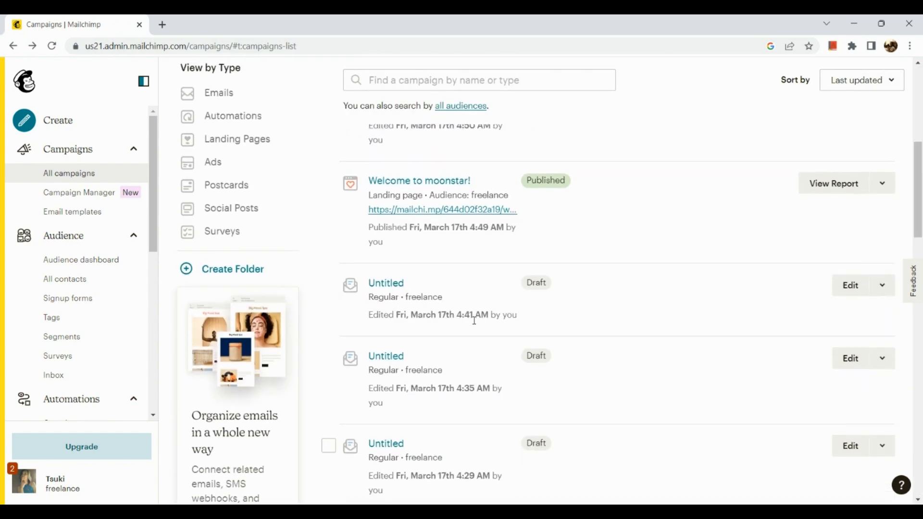
scroll(474, 320, "down", 10)
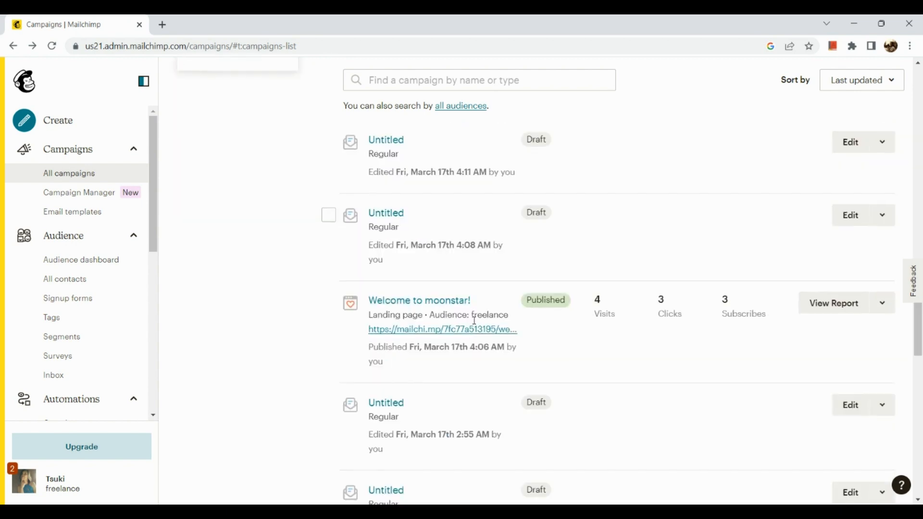
left_click(883, 308)
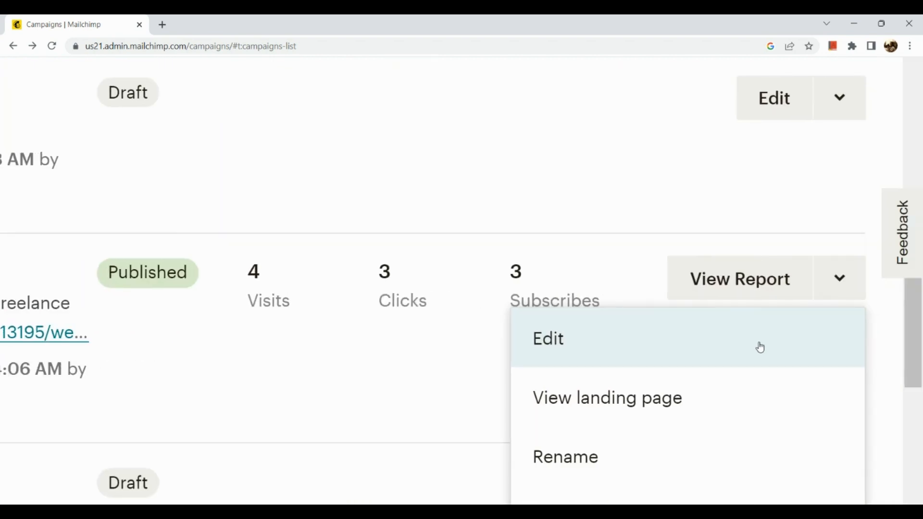
left_click(760, 347)
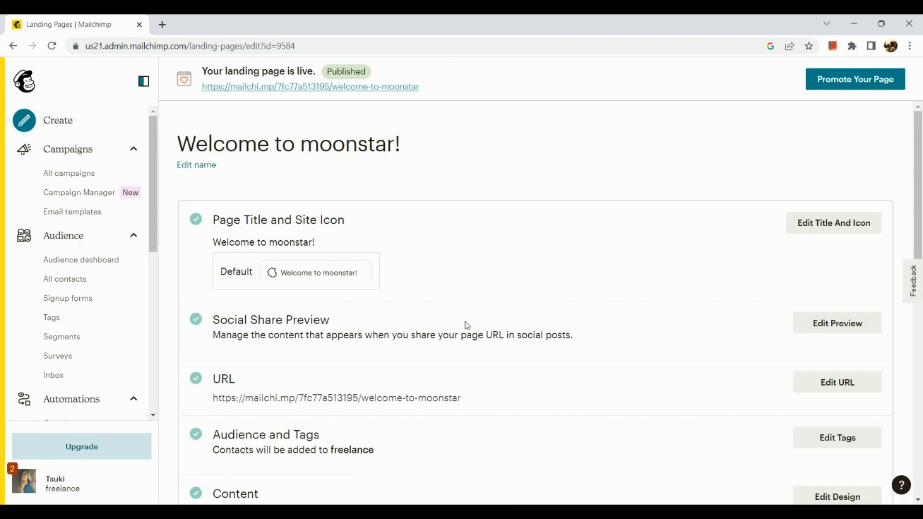
Review the landing page's overview sections and open its content design for editing
scroll(366, 295, "down", 2)
scroll(367, 295, "up", 2)
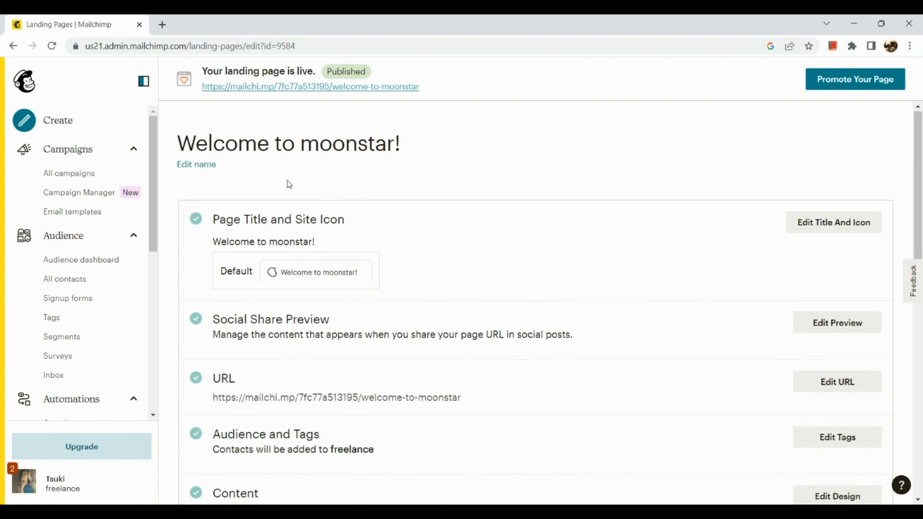
scroll(320, 267, "down", 1)
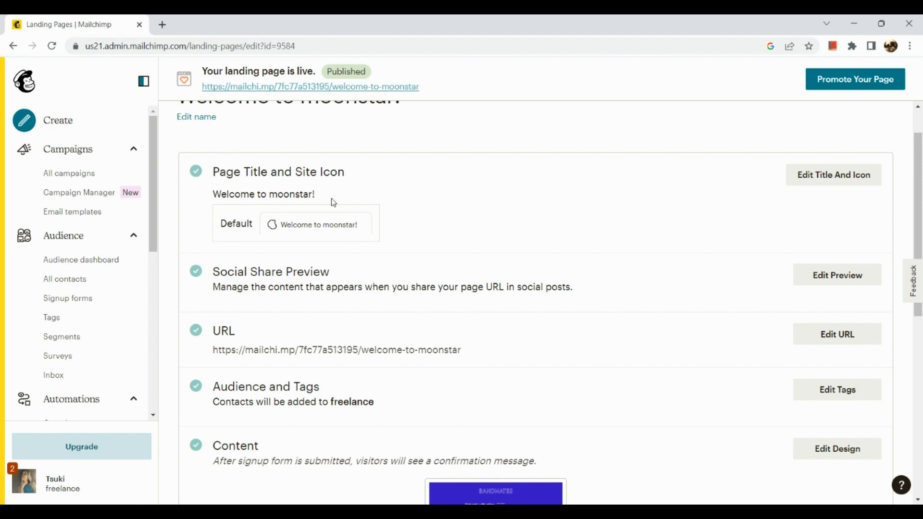
scroll(374, 229, "down", 4)
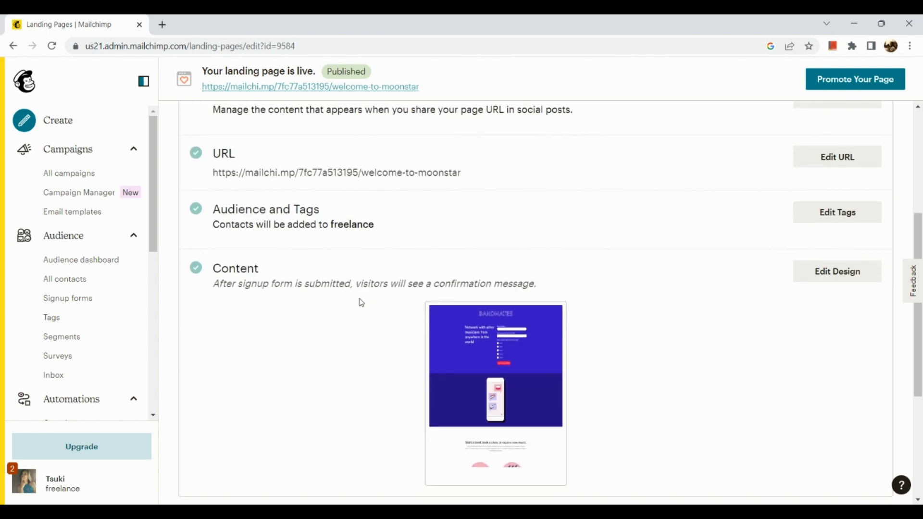
mouse_move(447, 321)
scroll(383, 365, "down", 2)
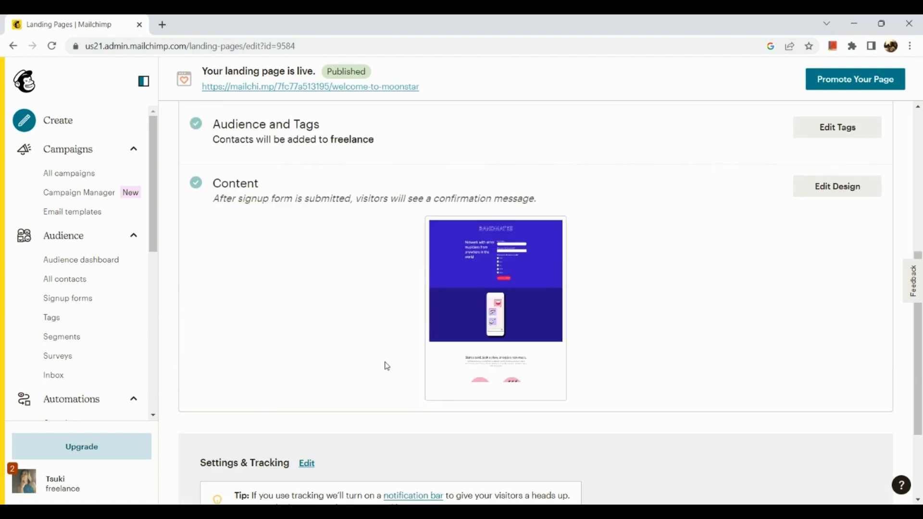
scroll(385, 365, "up", 3, "ctrl")
scroll(387, 367, "right", 5)
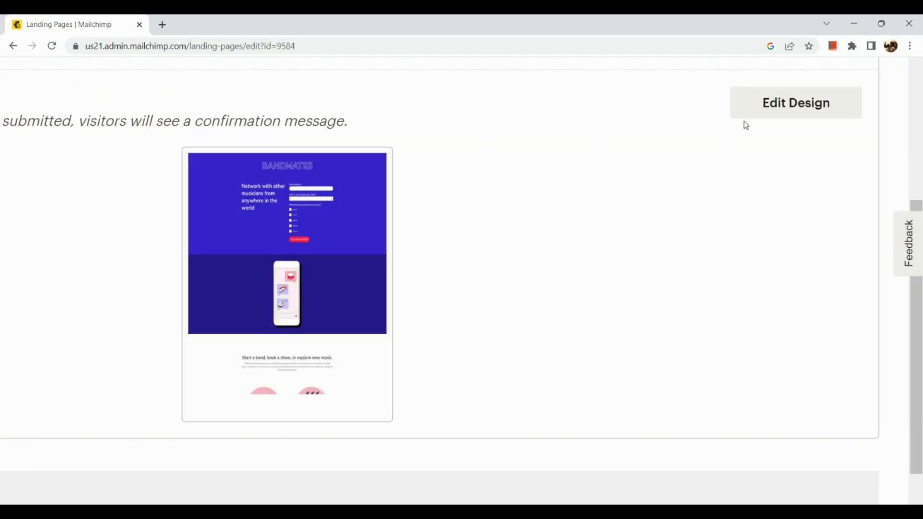
left_click(817, 110)
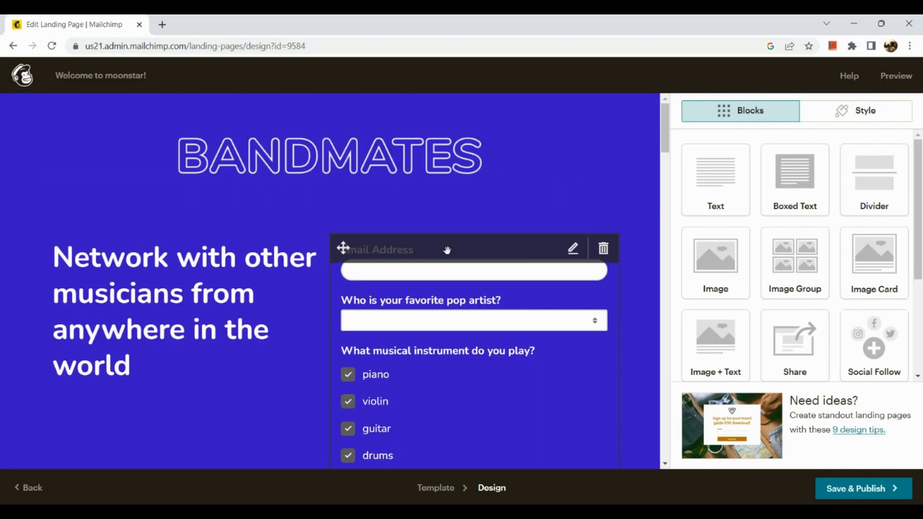
Open the signup form block on the landing page for editing
scroll(397, 301, "down", 1)
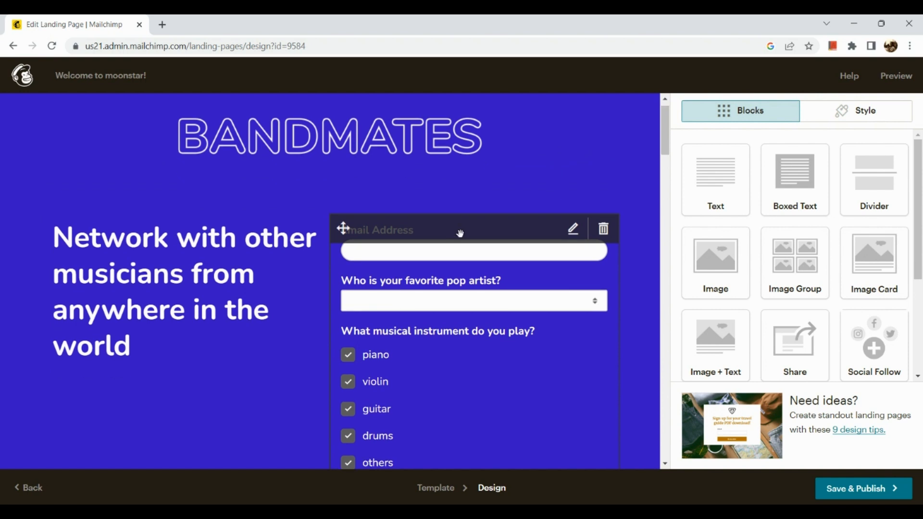
left_click(572, 229)
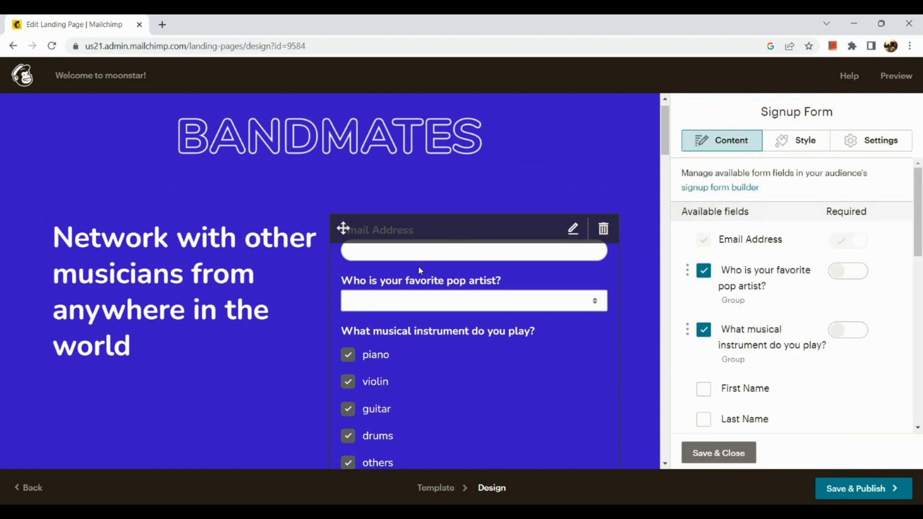
scroll(457, 300, "down", 1)
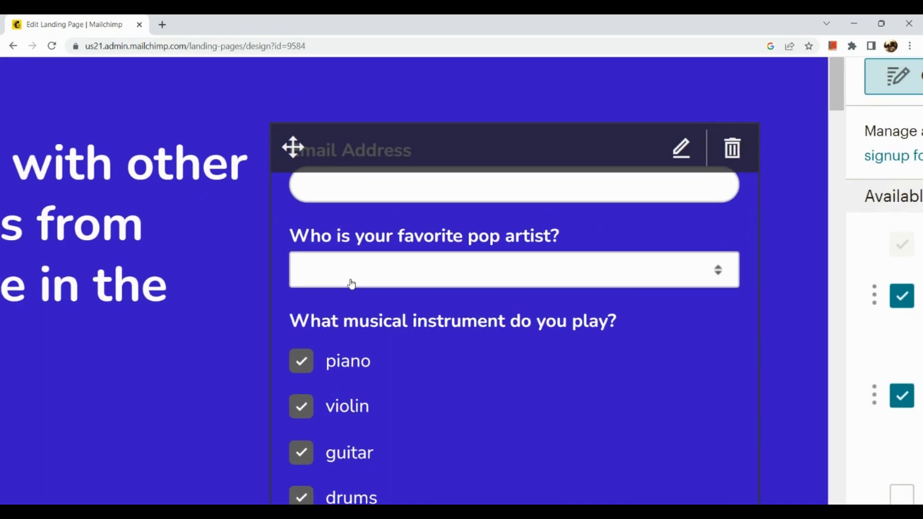
scroll(397, 287, "down", 1)
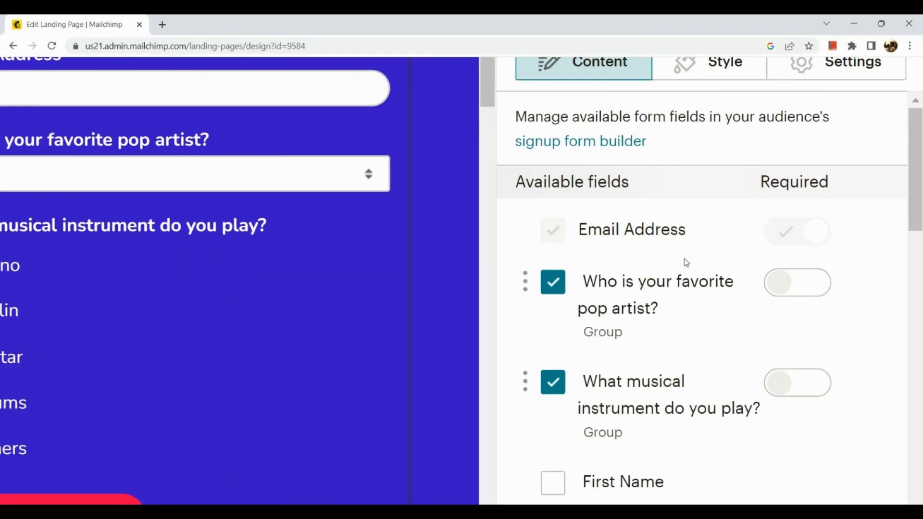
Make the favorite pop artist and musical instrument questions required in the signup form
scroll(687, 263, "down", 2)
scroll(686, 263, "down", 1)
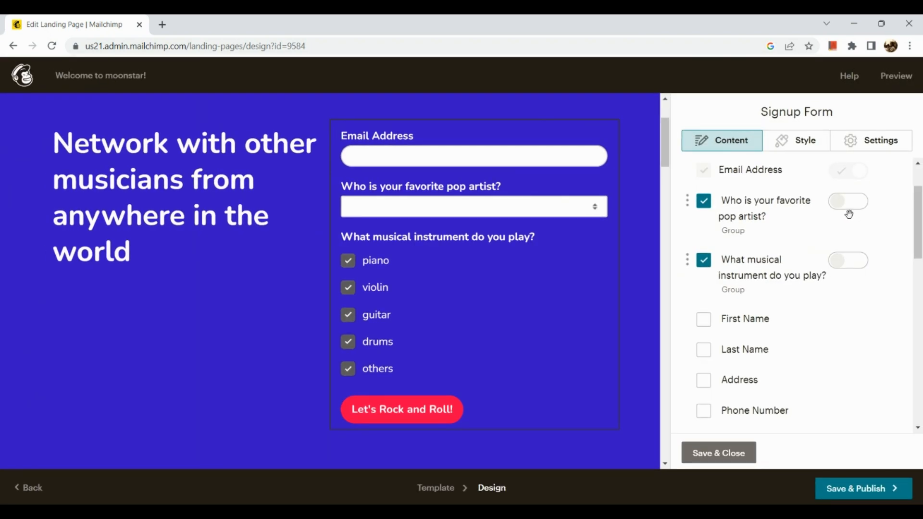
left_click(848, 206)
left_click(846, 270)
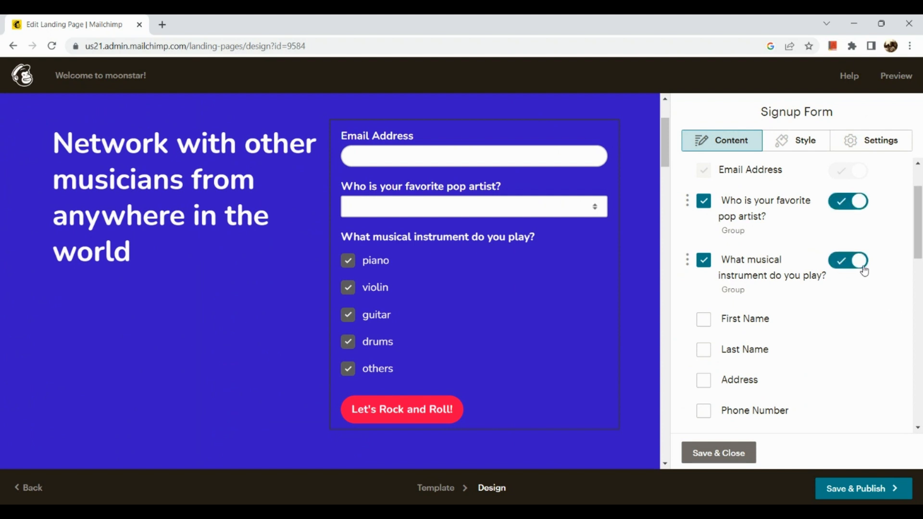
scroll(758, 287, "up", 2)
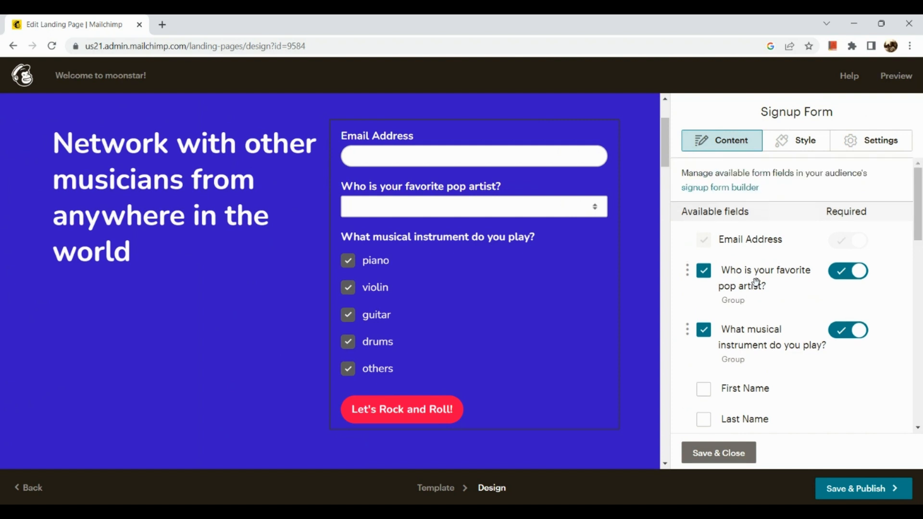
Review the signup form's available fields, interest group option and submit button settings
scroll(758, 287, "down", 3)
scroll(759, 287, "down", 10)
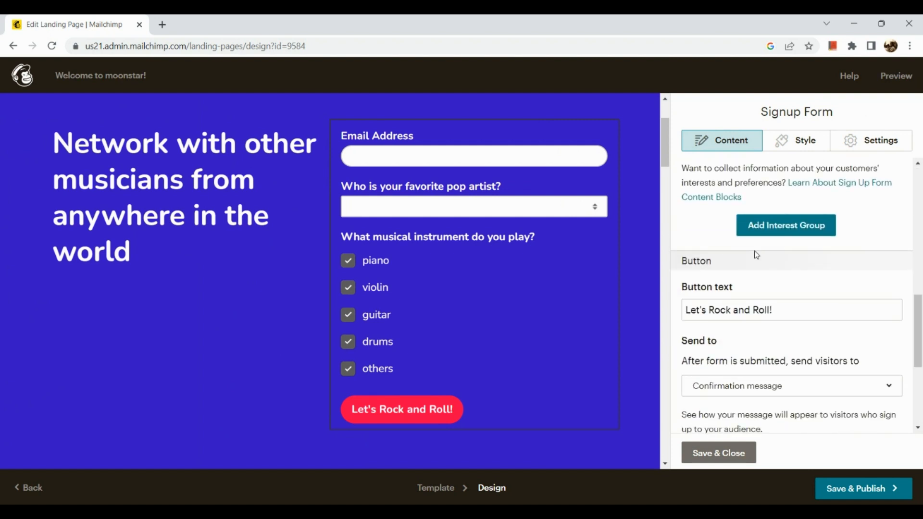
scroll(754, 251, "up", 3)
scroll(754, 251, "right", 2)
scroll(754, 251, "up", 1)
scroll(756, 255, "up", 8)
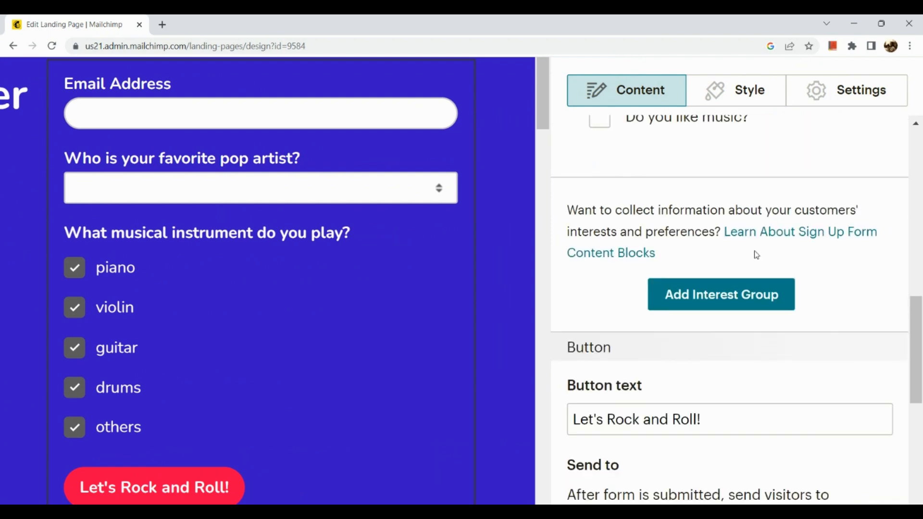
scroll(756, 255, "up", 2)
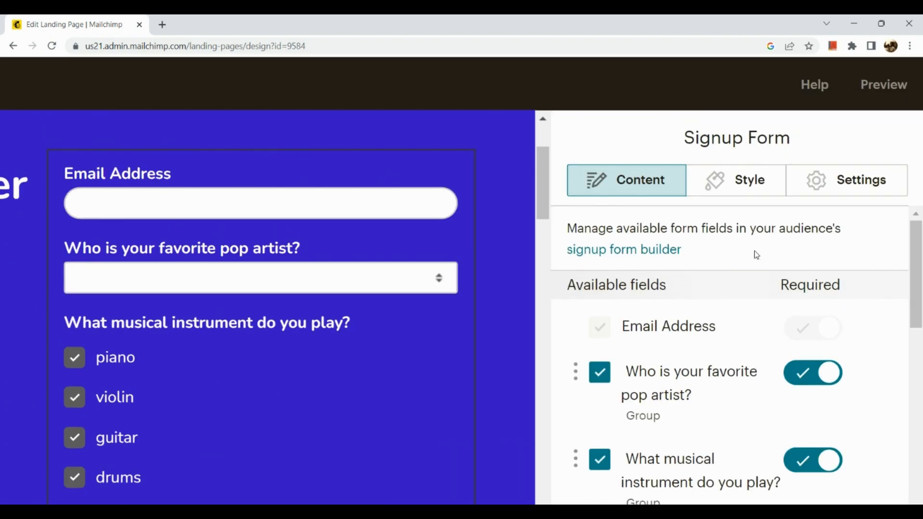
scroll(756, 254, "down", 5)
scroll(755, 251, "down", 7)
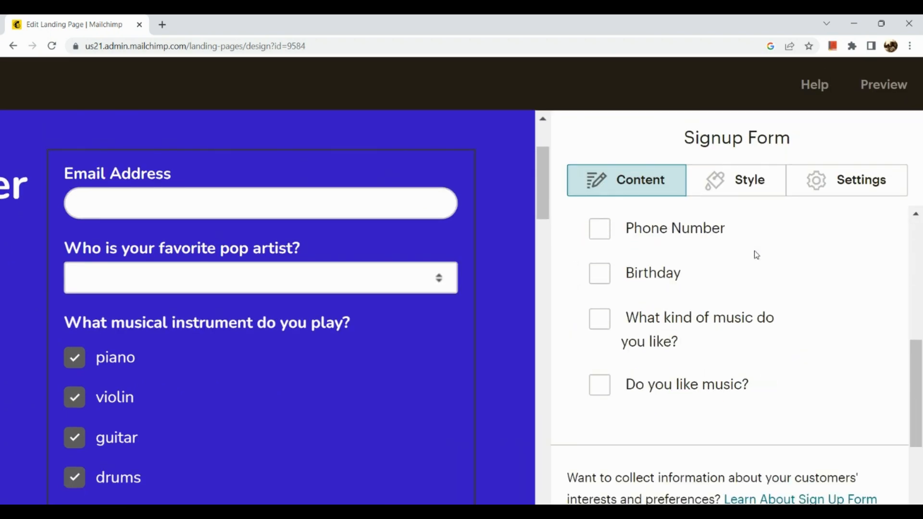
Start a new interest group for the signup form, review its display options and go to the group category entry
scroll(756, 255, "up", 2)
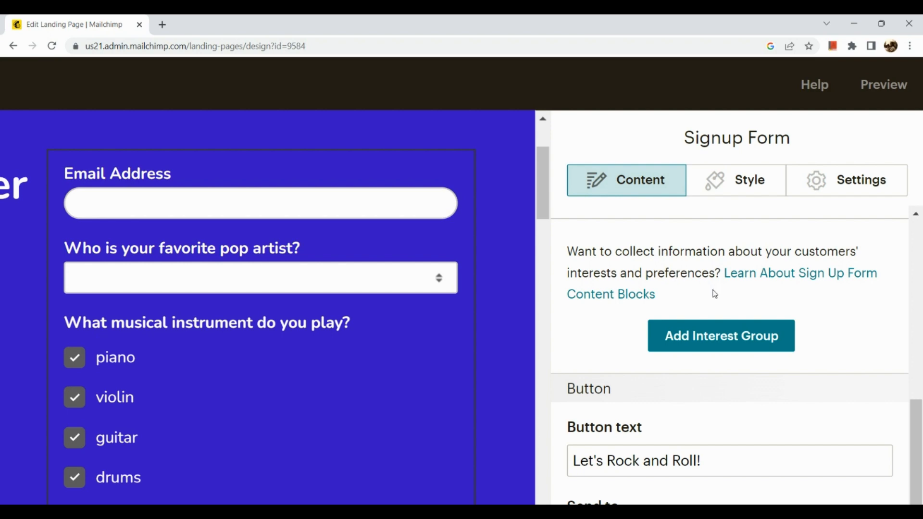
left_click(696, 345)
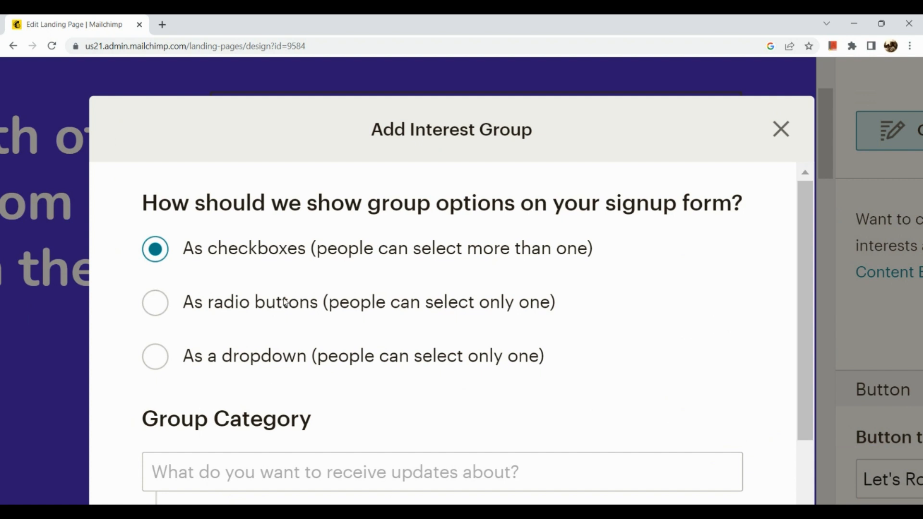
scroll(268, 300, "down", 1)
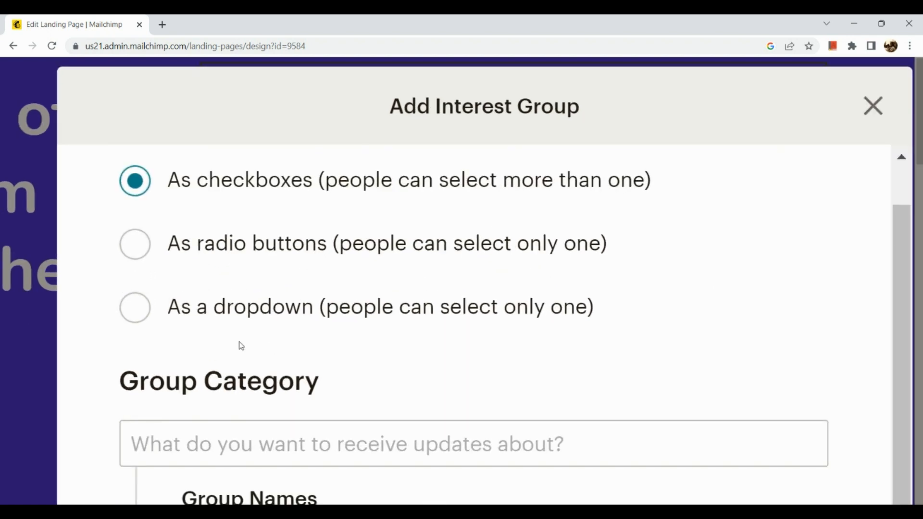
scroll(241, 346, "down", 1)
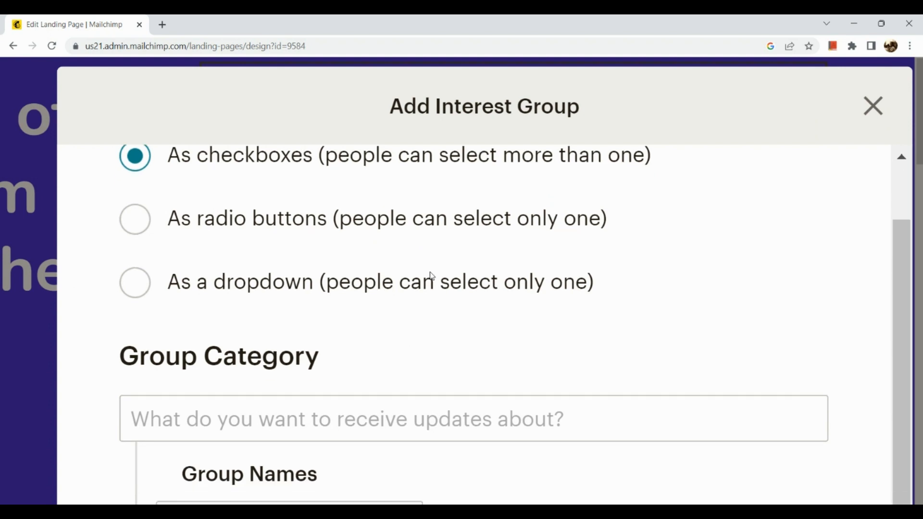
scroll(431, 274, "down", 4)
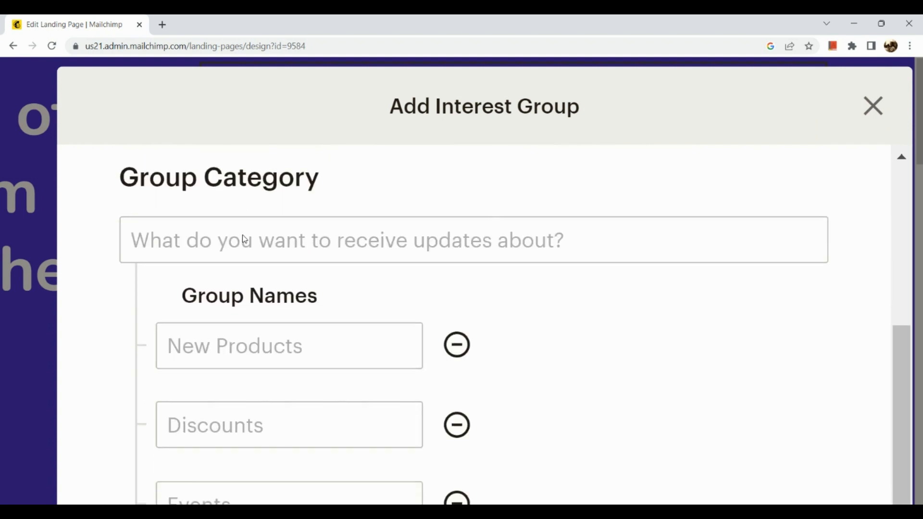
scroll(245, 239, "down", 1)
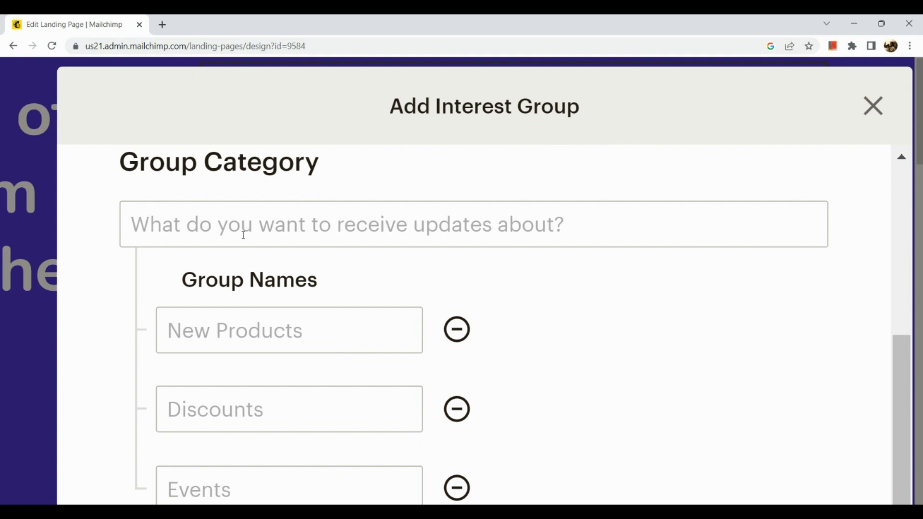
left_click(243, 235)
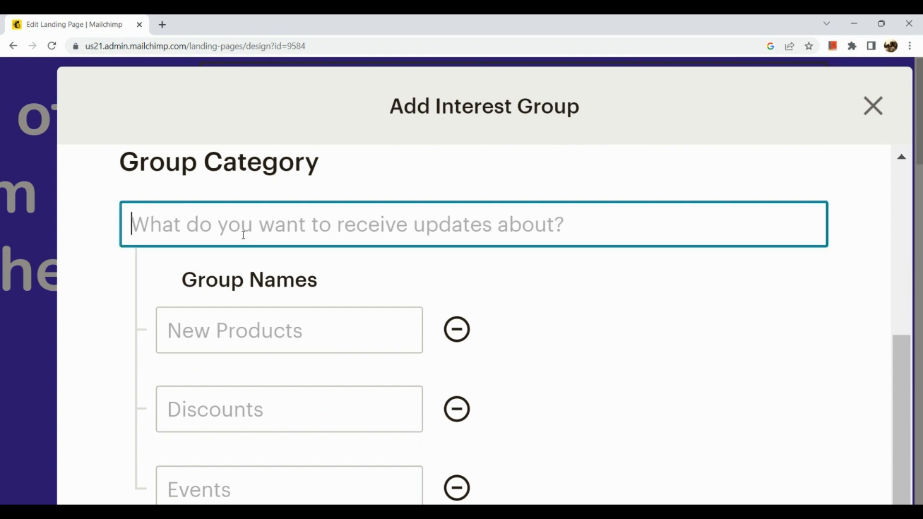
type("Who")
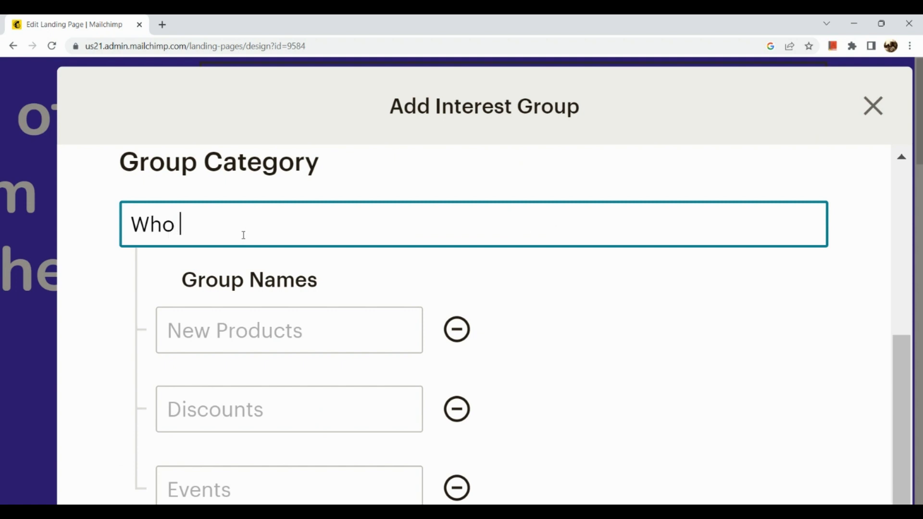
key("BackSpace")
key("BackSpace")
key("BackSpace")
type("hy")
key("BackSpace")
key("BackSpace")
key("BackSpace")
type("hat is t")
key("BackSpace")
type("yor")
key("BackSpace")
type("ur ")
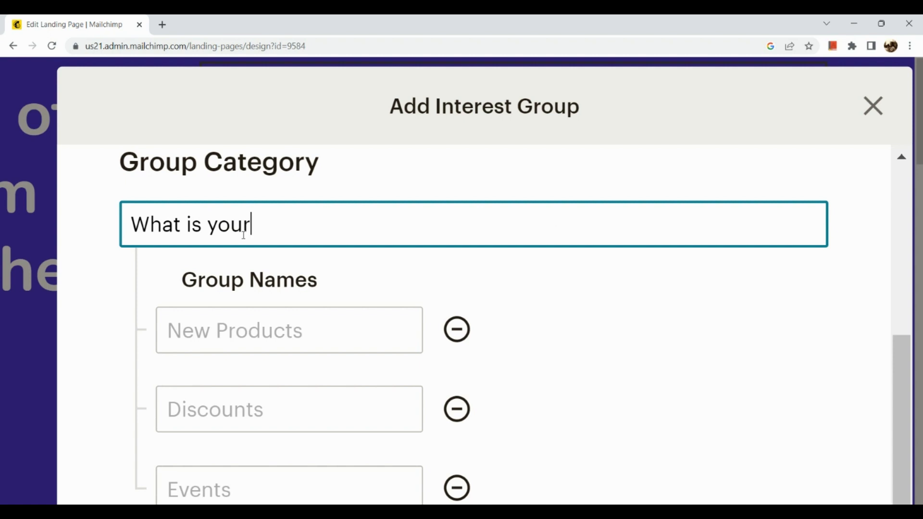
type("favoi")
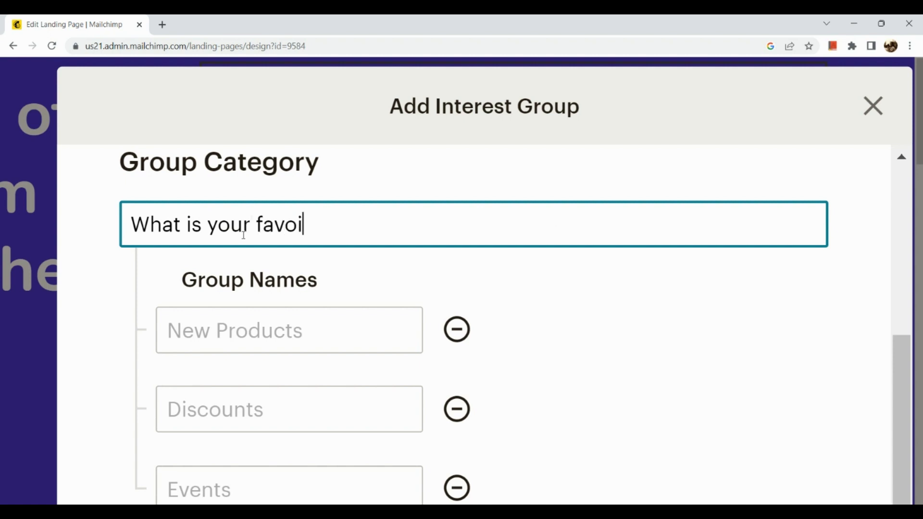
key("BackSpace")
type("rite por")
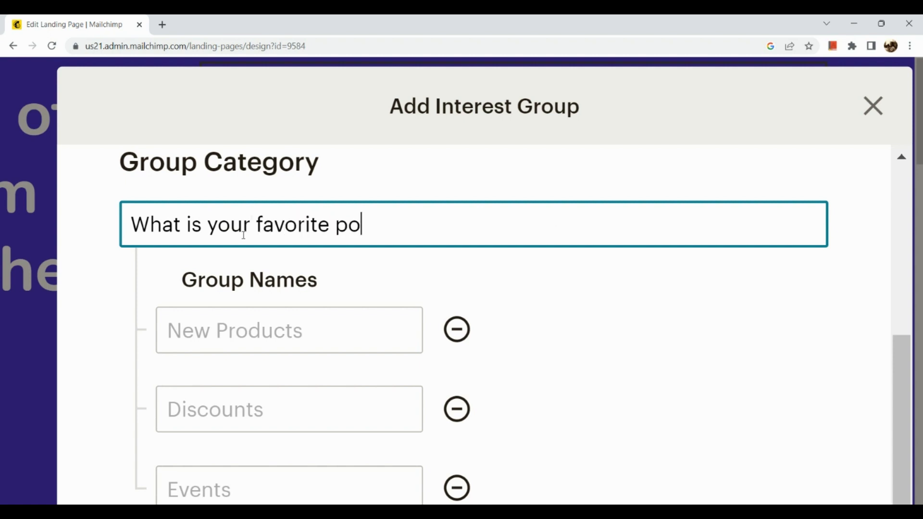
key("BackSpace")
type("prick ba")
key("BackSpace")
key("BackSpace")
key("BackSpace")
key("BackSpace")
key("BackSpace")
key("BackSpace")
key("ctrl+a")
key("BackSpace")
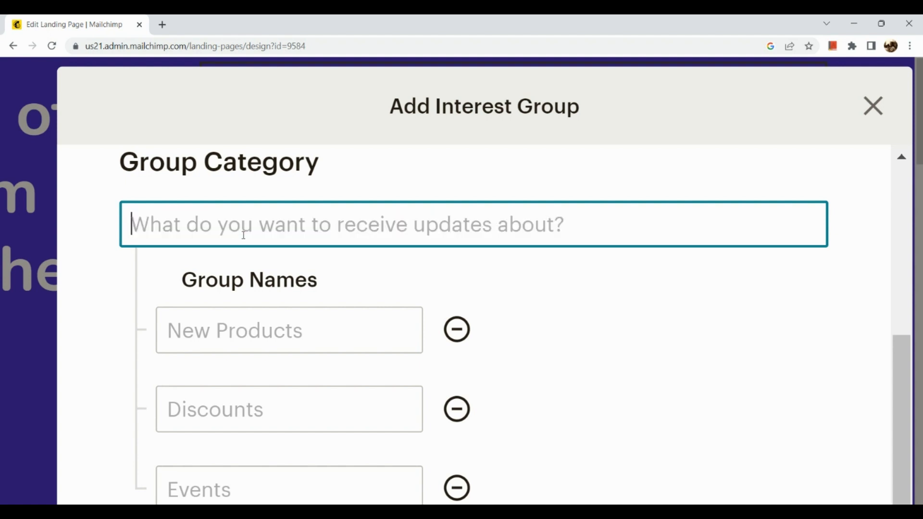
Name the group category "Pick a poprock band below"
type("Pic")
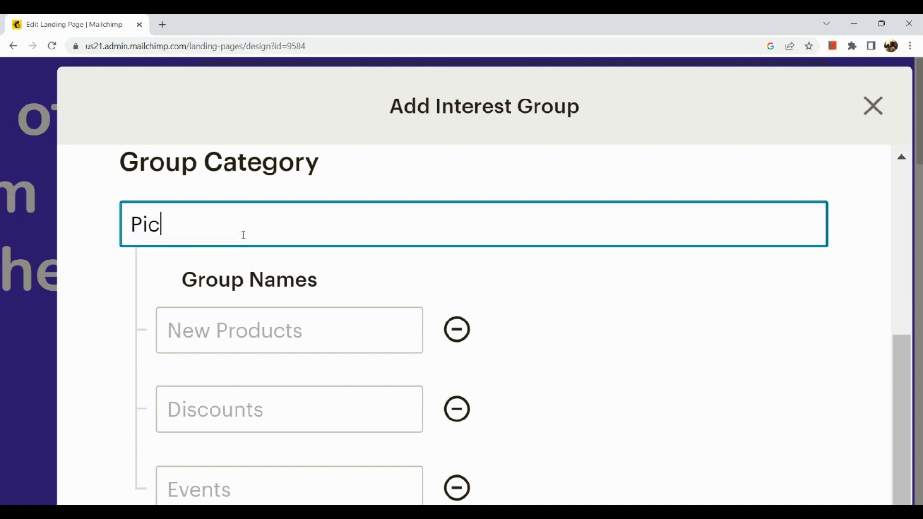
type("k a pop")
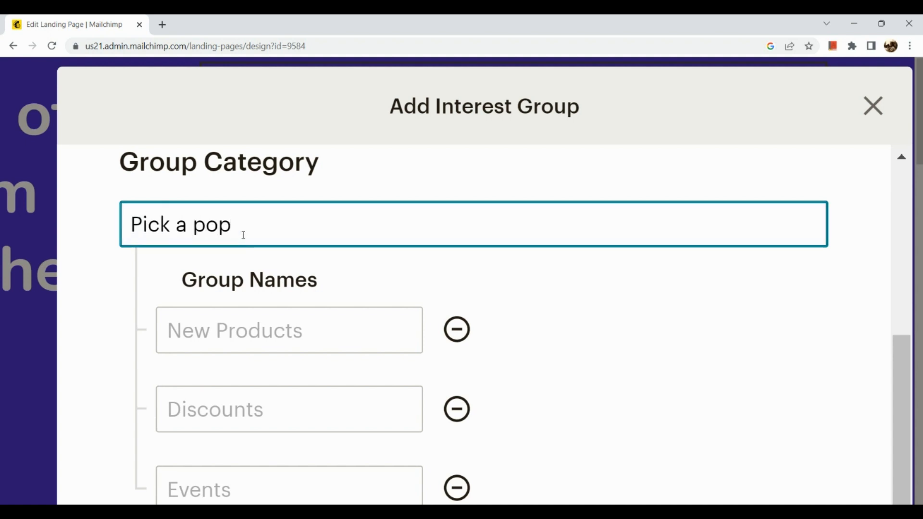
type("rock band ")
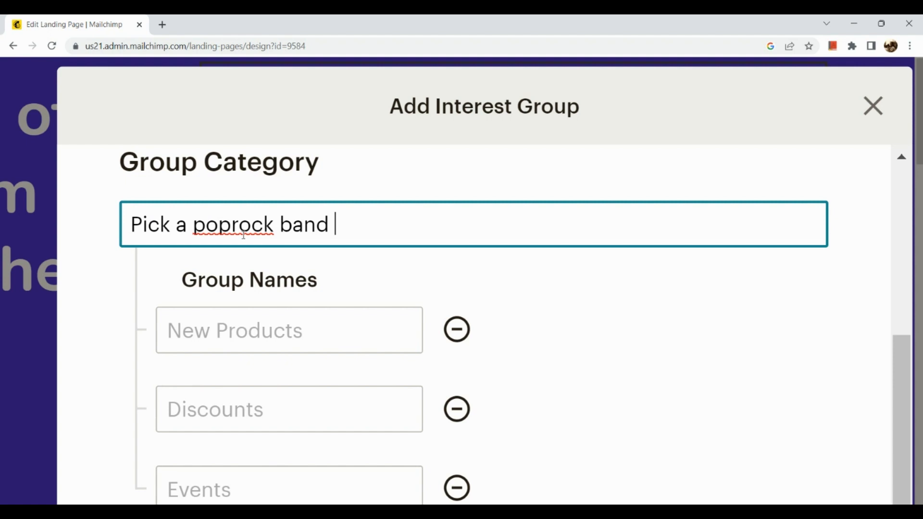
type("below")
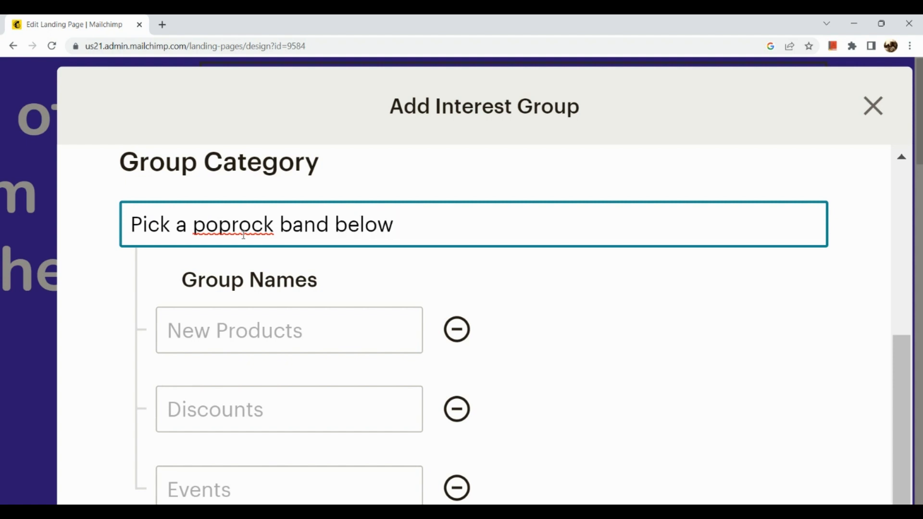
Set the first group name of the new interest group to "Paramore"
scroll(249, 366, "down", 1)
scroll(249, 366, "up", 1)
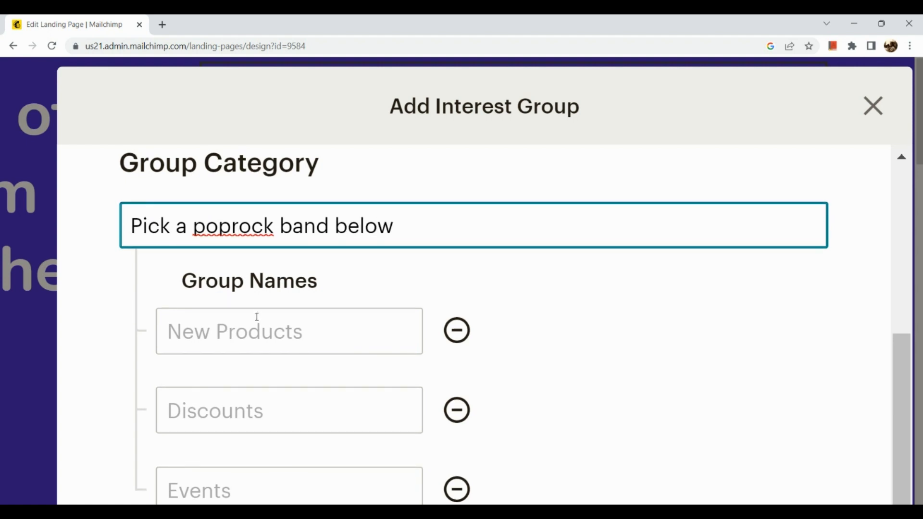
left_click(256, 325)
type("PAram")
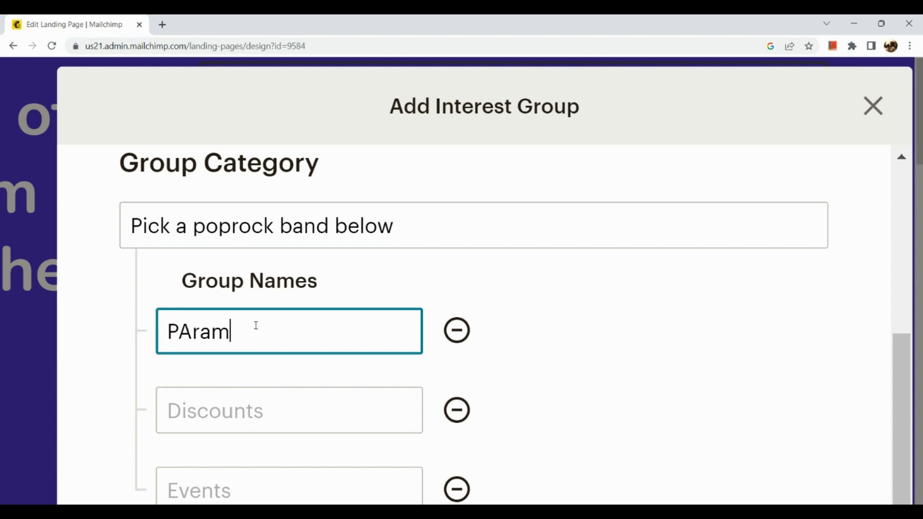
type("o")
key("BackSpace")
key("BackSpace")
key("BackSpace")
key("BackSpace")
key("BackSpace")
type("a")
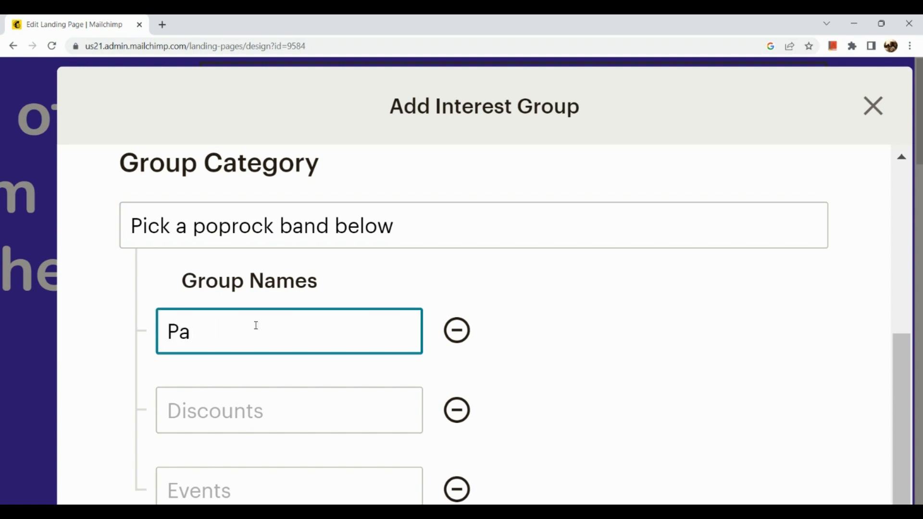
type("ramore")
Set the second group name of the new interest group to "Panic at the Disco"
left_click(249, 411)
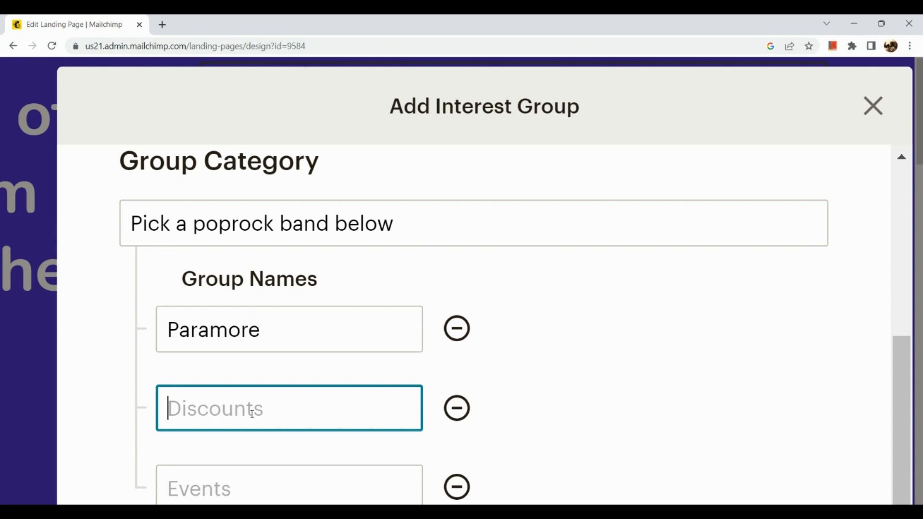
type("B")
key("BackSpace")
type("Pan")
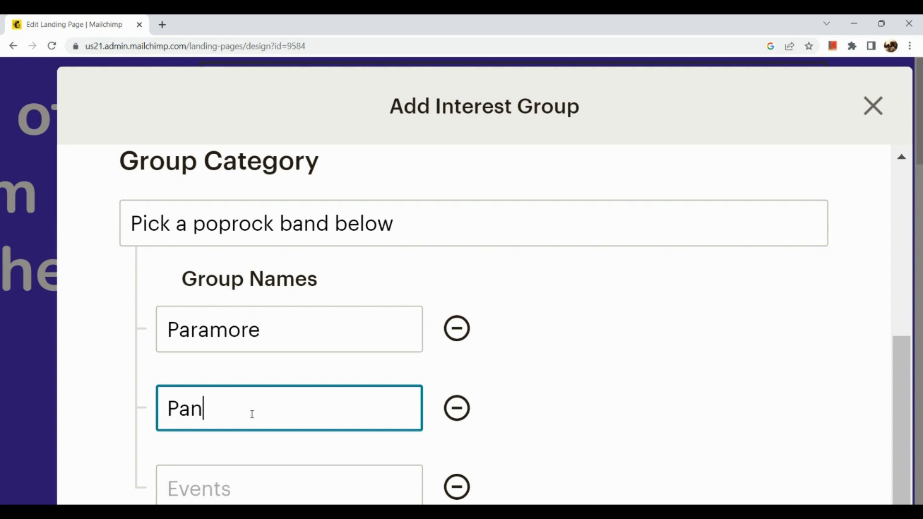
type("ic at the Disoc")
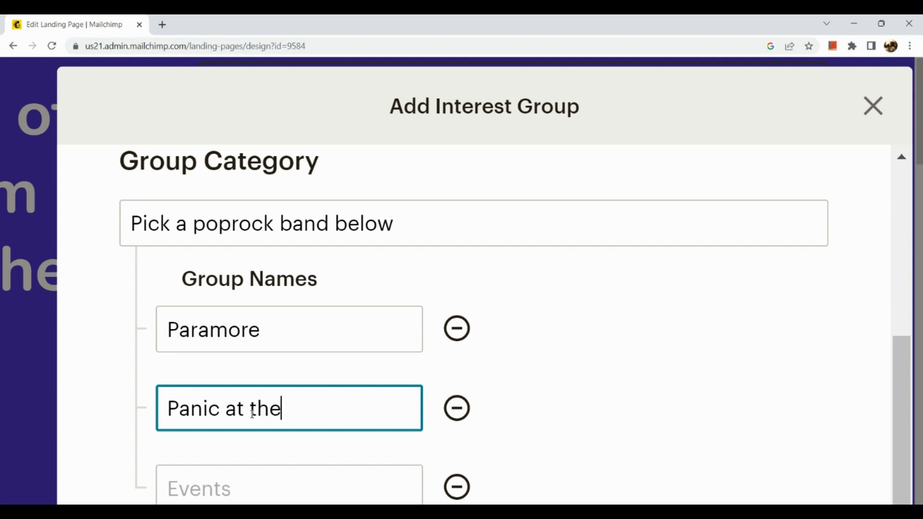
key("BackSpace")
key("BackSpace")
type("co")
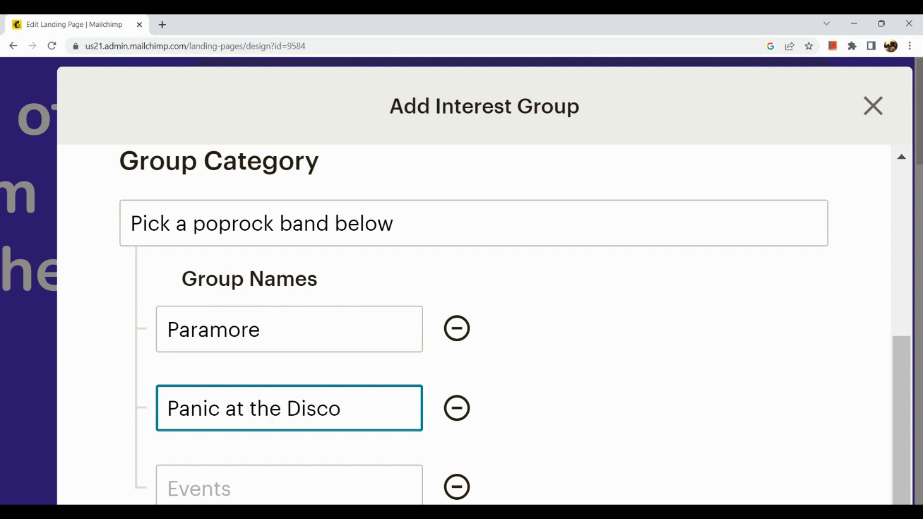
scroll(183, 497, "down", 2)
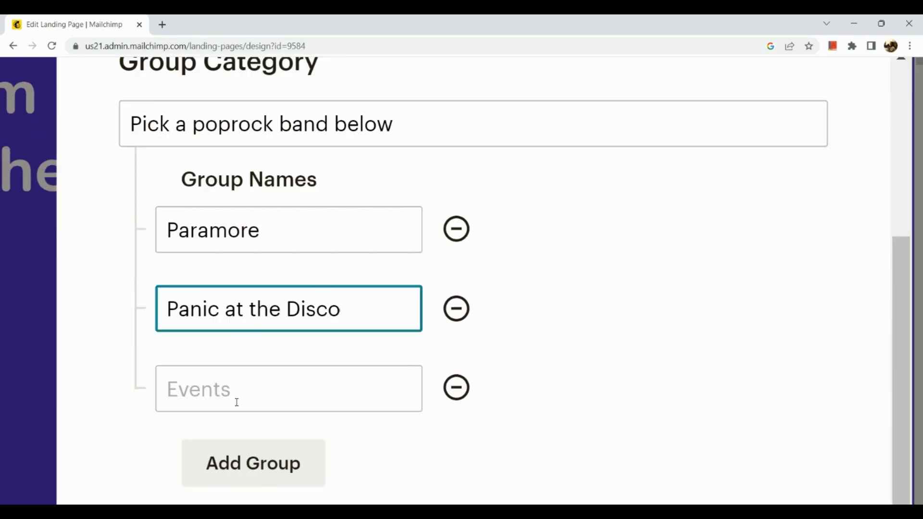
Set the third group name of the new interest group to "Lady Antebellum" and submit the group
left_click(236, 399)
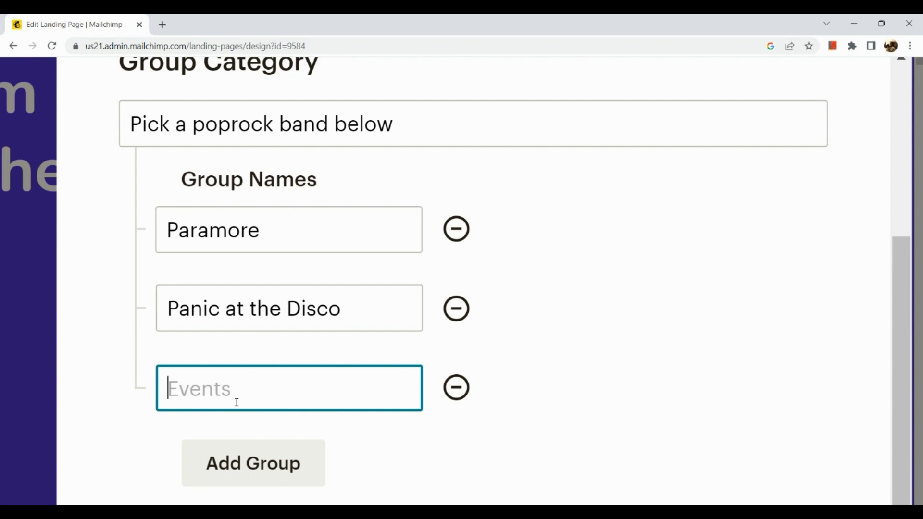
type("Lady ")
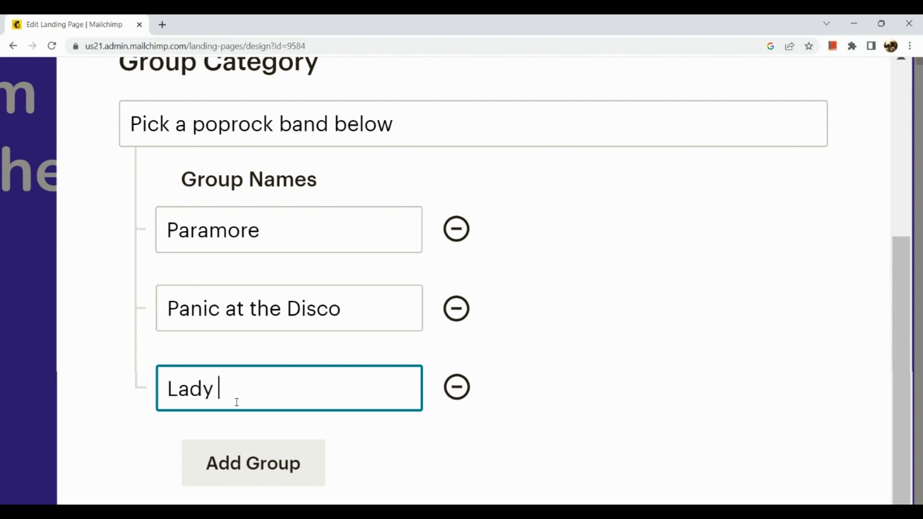
type("Ab")
key("BackSpace")
type("ntebellum")
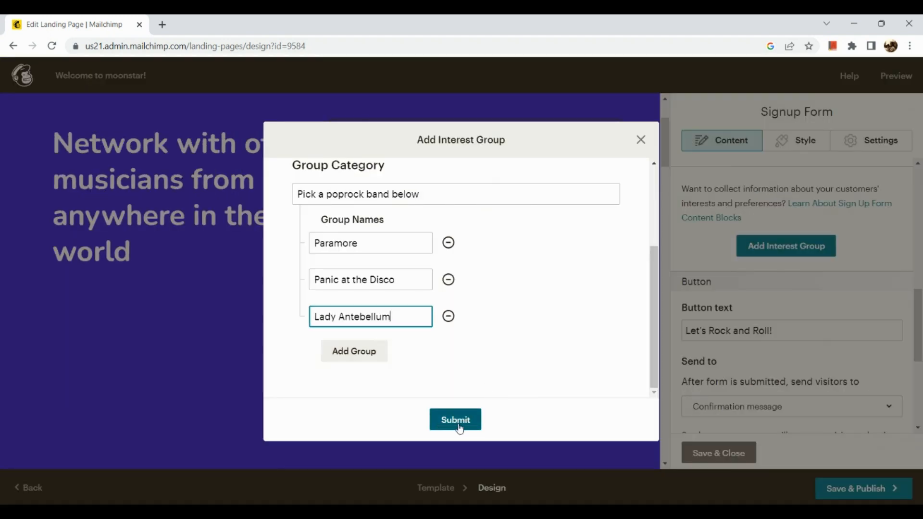
left_click(459, 426)
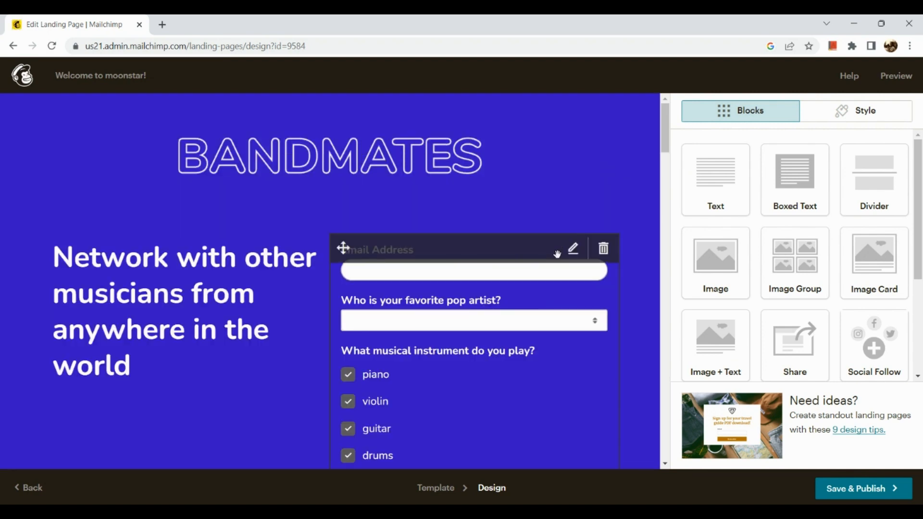
Reopen the landing page's signup form block for editing and review its available fields for the new interest group
scroll(576, 260, "up", 3)
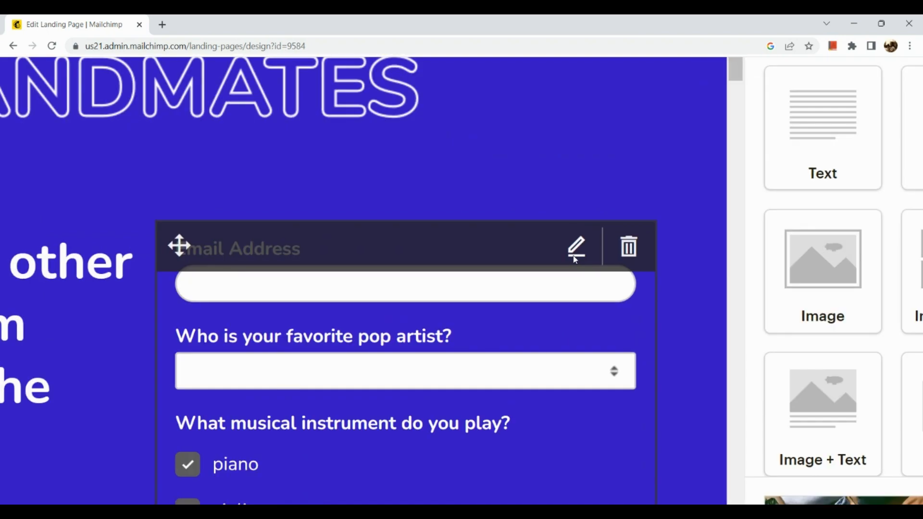
left_click(582, 260)
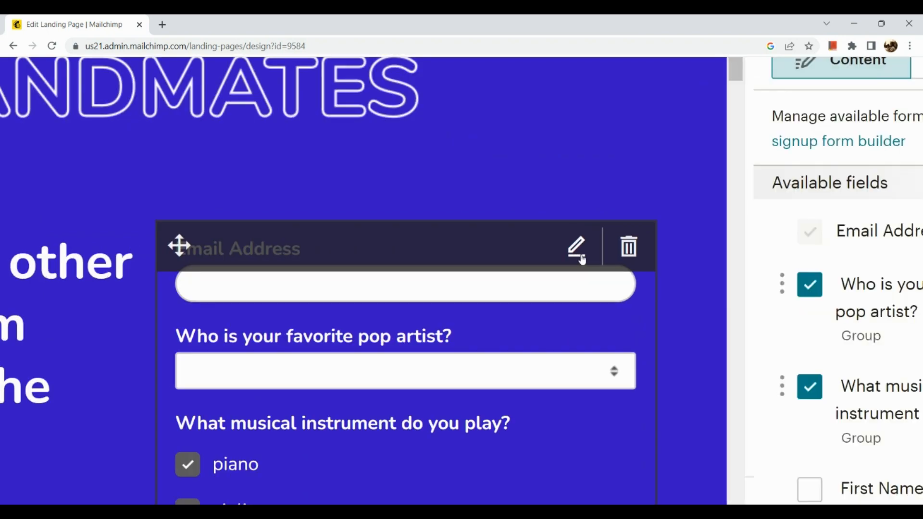
scroll(582, 260, "down", 3)
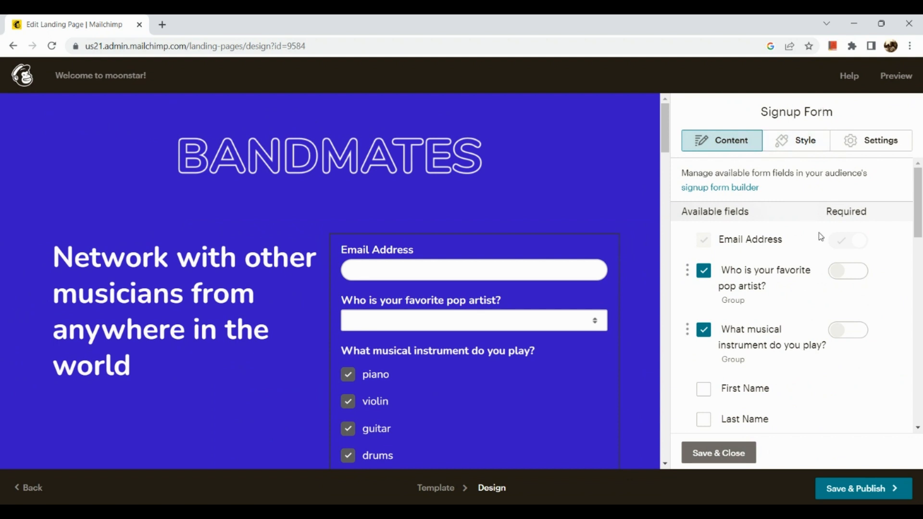
scroll(797, 303, "down", 2)
scroll(795, 301, "up", 2)
scroll(458, 302, "down", 1)
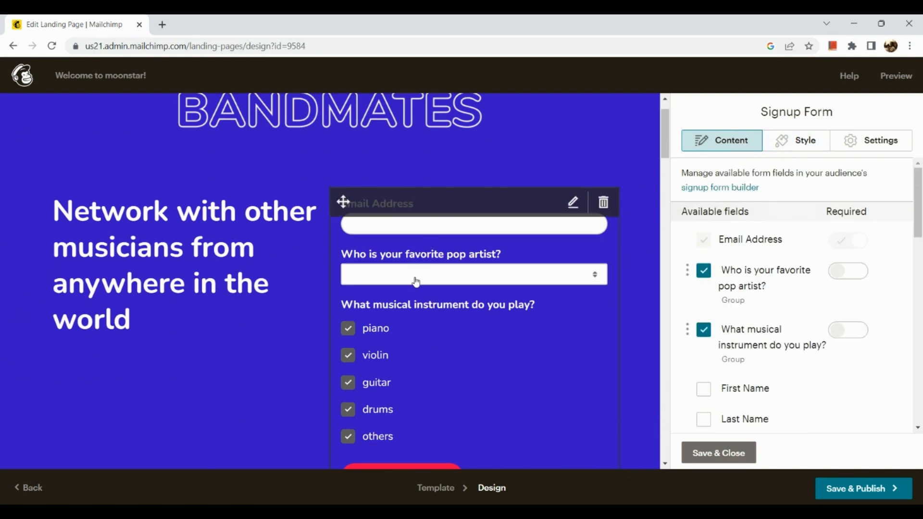
scroll(797, 335, "down", 2)
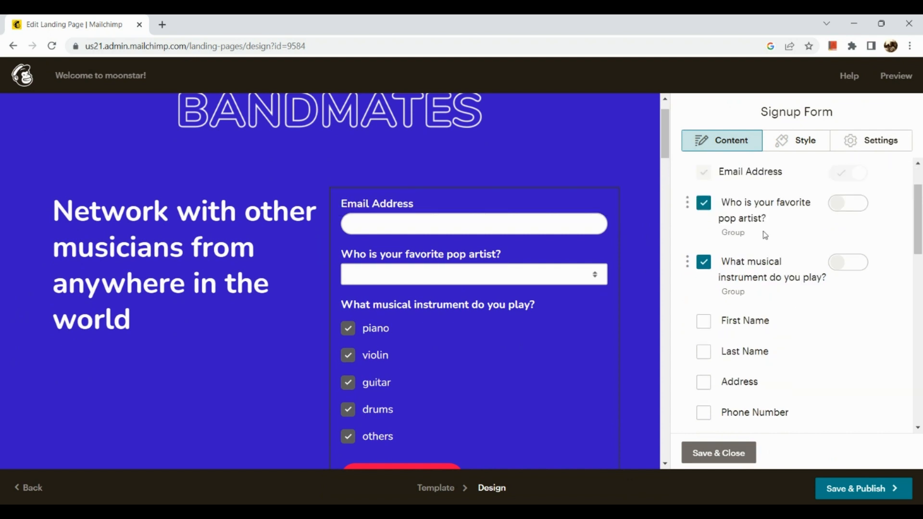
scroll(763, 296, "down", 5)
scroll(766, 296, "down", 2)
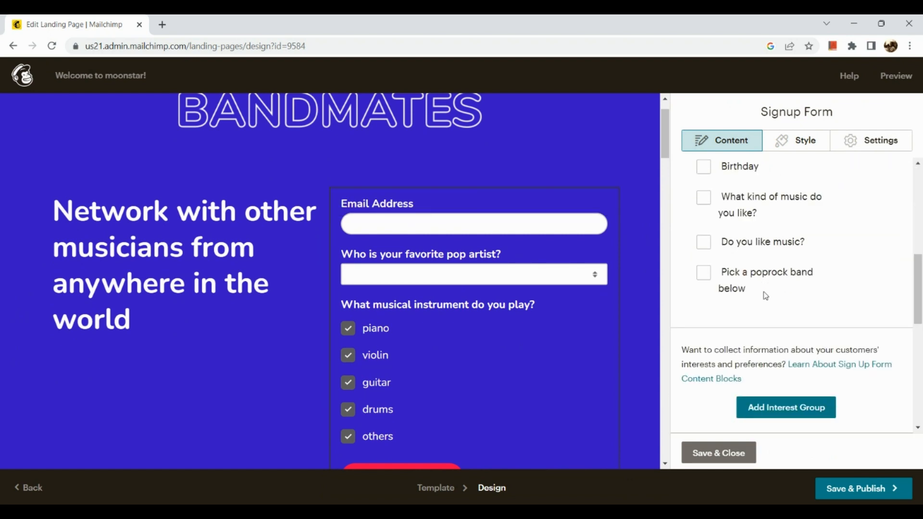
Add the "Pick a poprock band below" field to the signup form and check it on the page
scroll(765, 296, "down", 3)
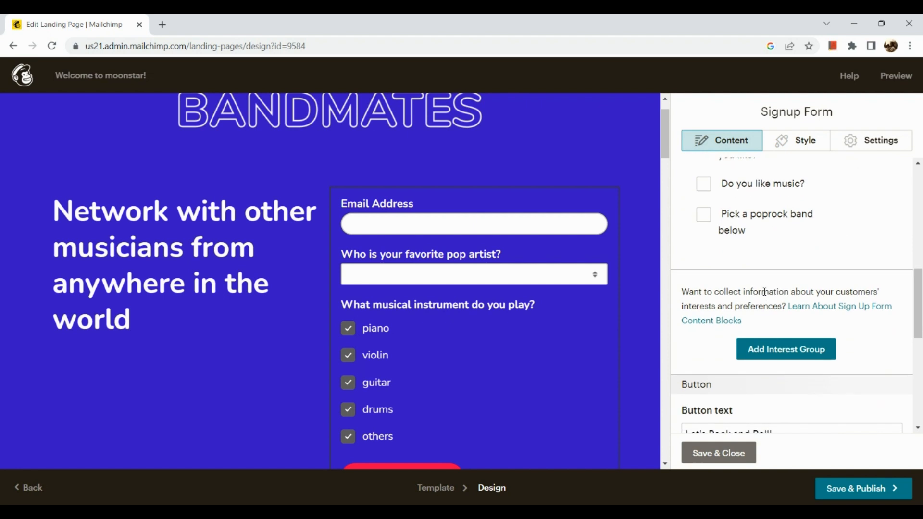
scroll(766, 296, "up", 1)
left_click(708, 260)
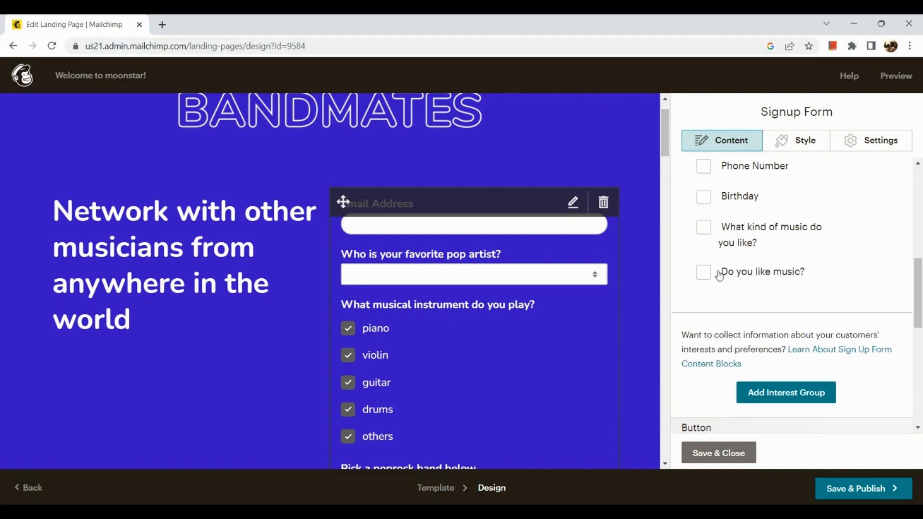
scroll(721, 272, "up", 3)
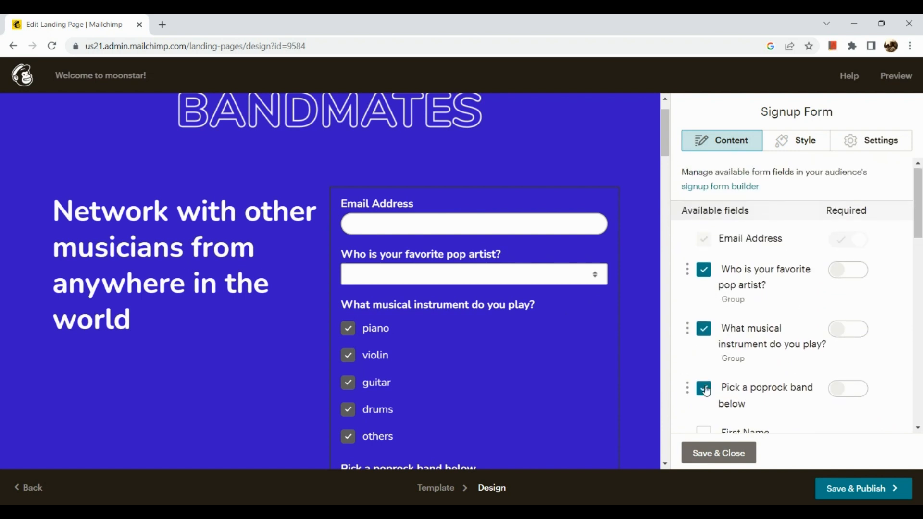
scroll(579, 357, "down", 6)
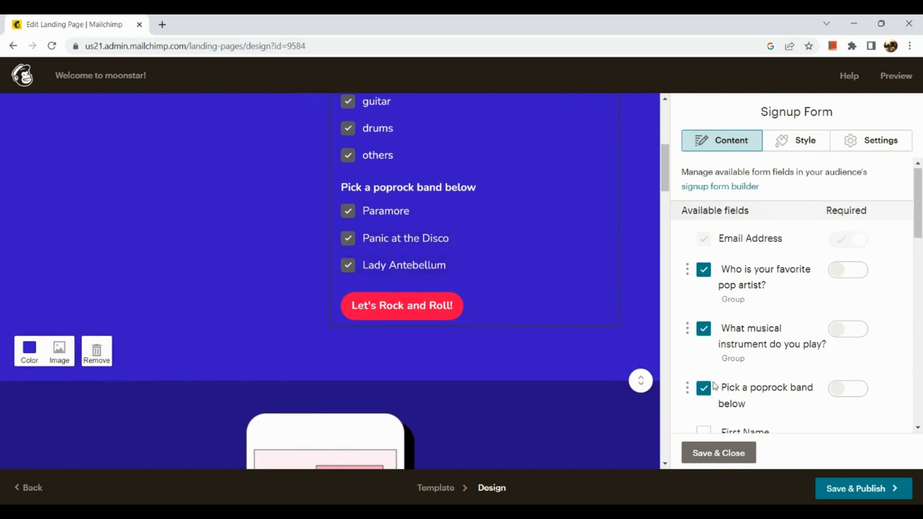
scroll(706, 385, "down", 1)
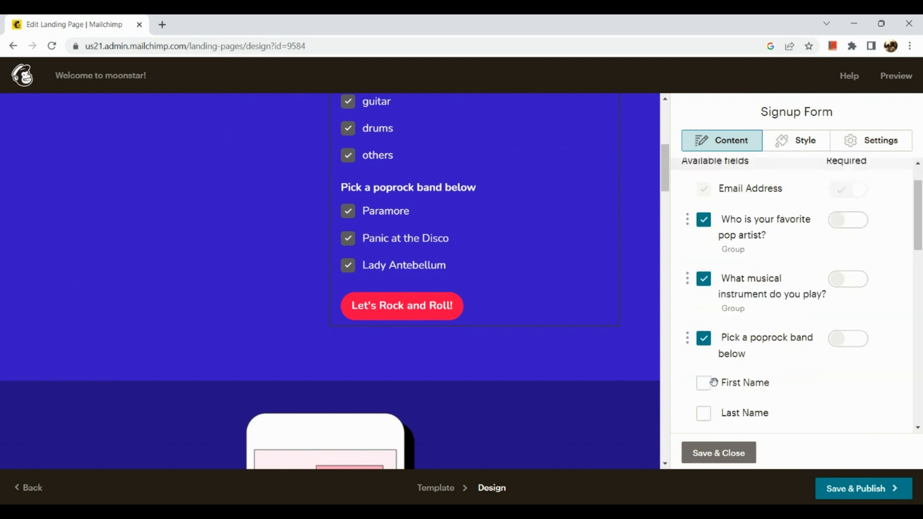
Remove the "Pick a poprock band below" field from the signup form
left_click(702, 345)
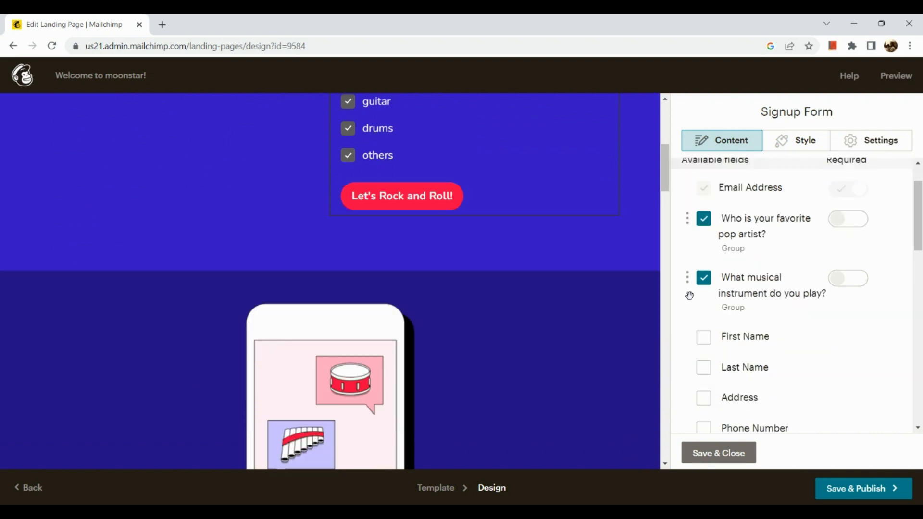
scroll(689, 294, "up", 1)
scroll(546, 303, "down", 8)
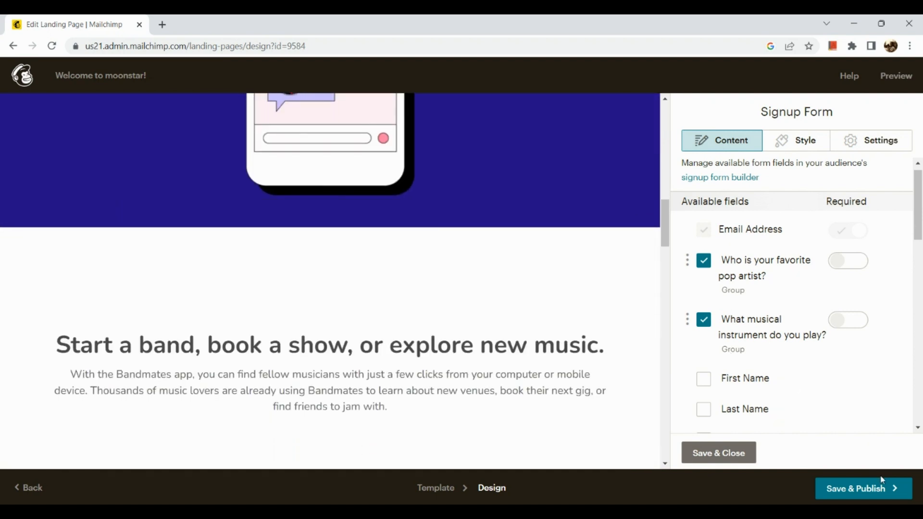
Save and publish the landing page, and go to the list of all campaigns
left_click(849, 497)
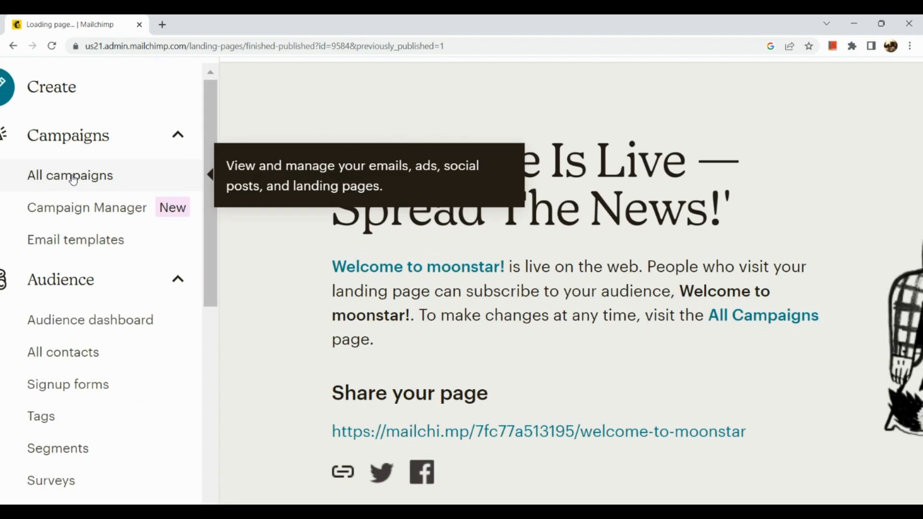
left_click(73, 179)
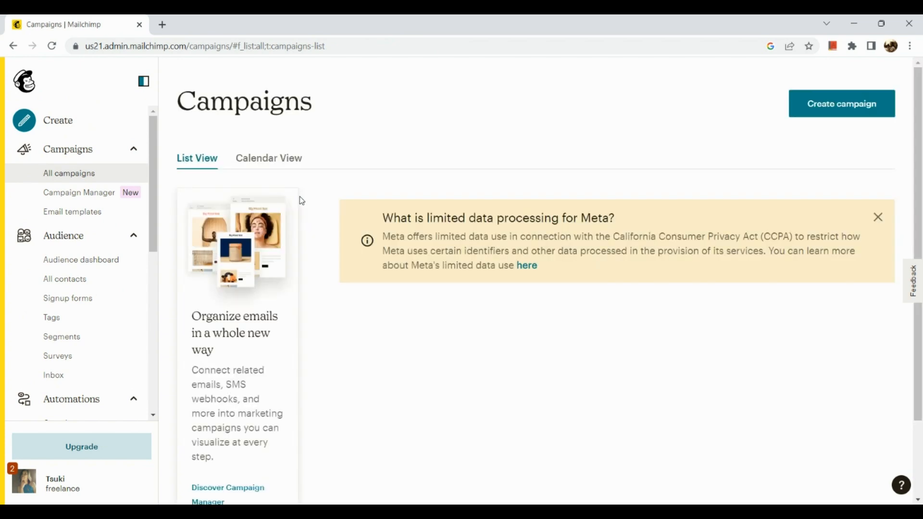
scroll(301, 200, "down", 4)
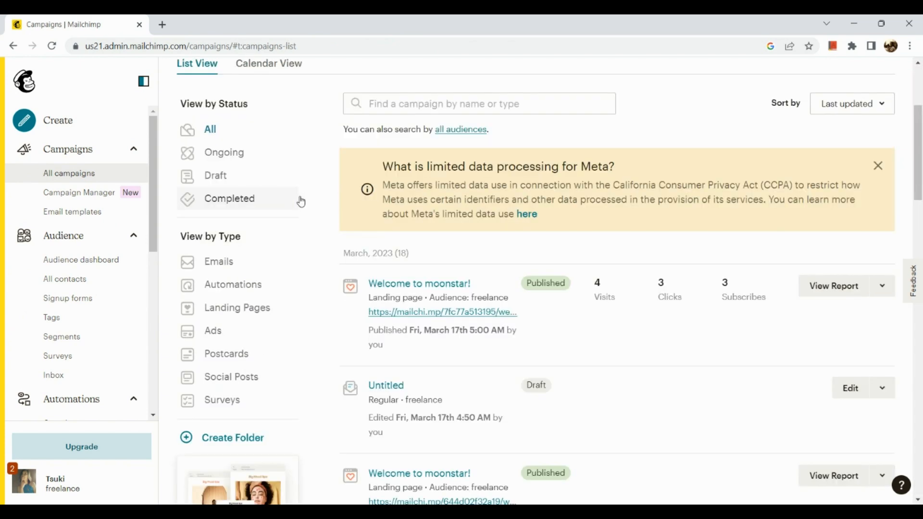
scroll(302, 202, "down", 1)
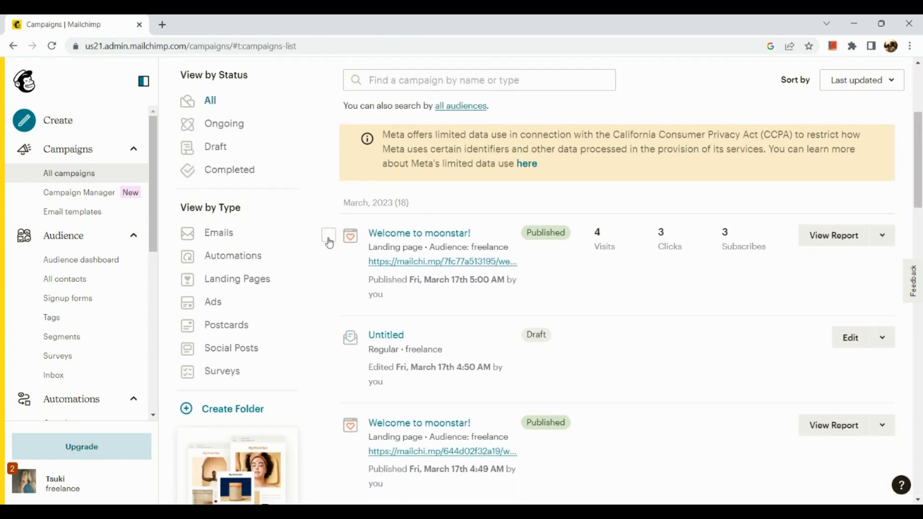
Select the most recently published "Welcome to moonstar!" landing page in the campaigns list
left_click(329, 242)
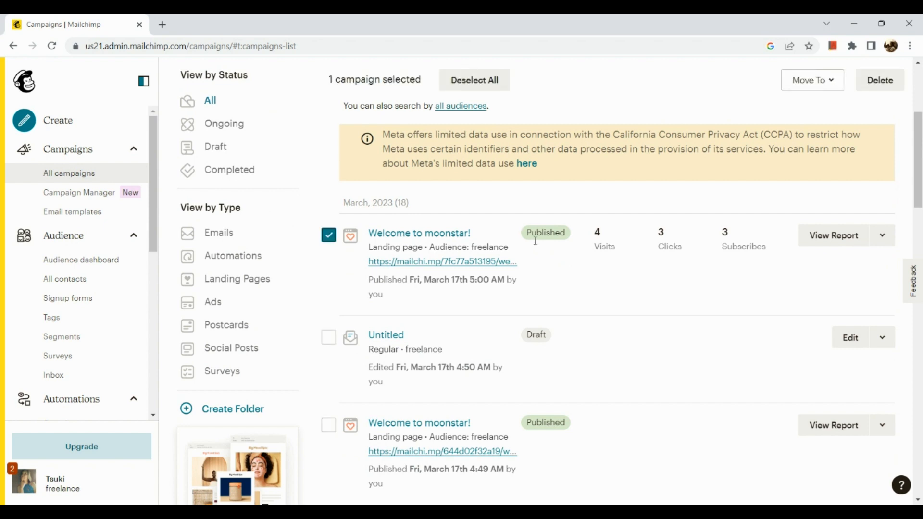
scroll(461, 281, "up", 3)
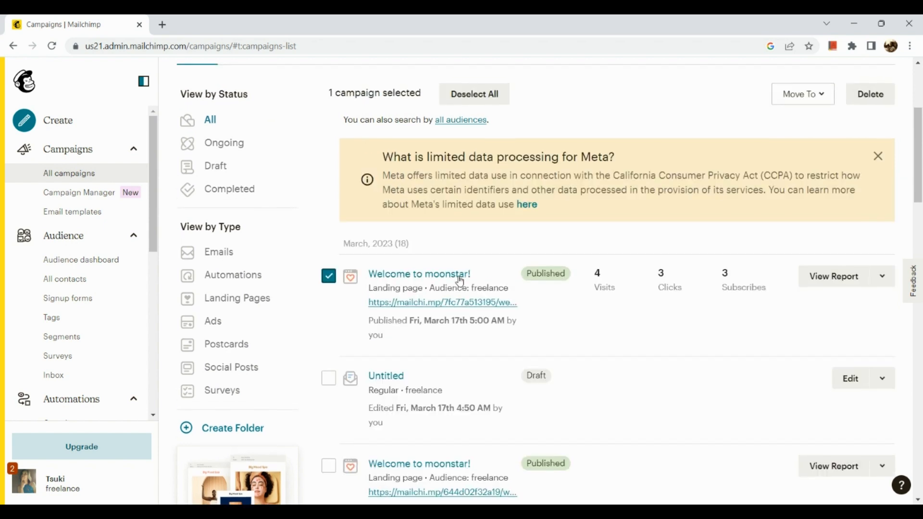
scroll(777, 185, "up", 1)
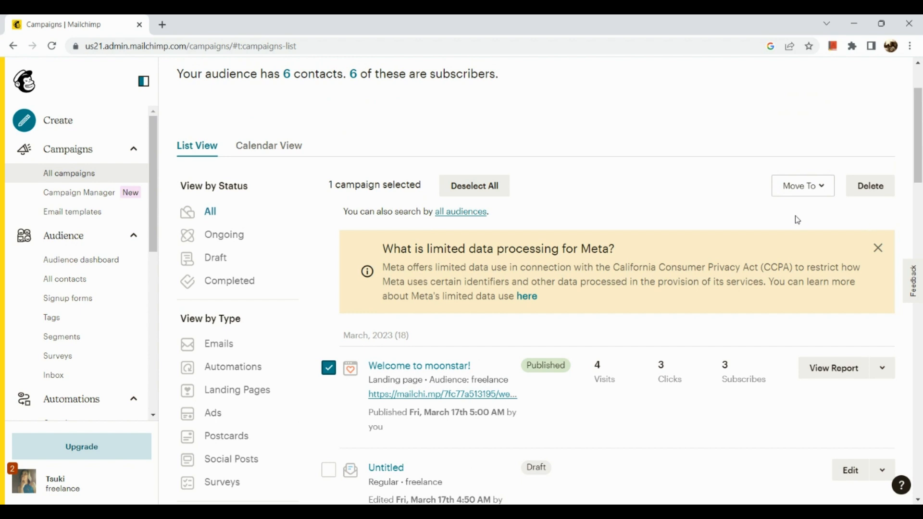
scroll(797, 219, "up", 4)
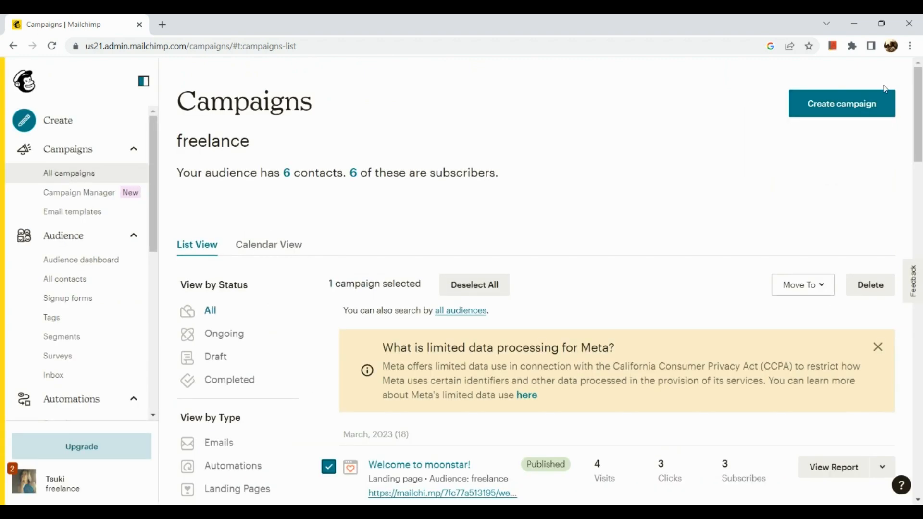
Create a new regular email campaign and dismiss the choice of email builder to view the draft's setup
left_click(868, 108)
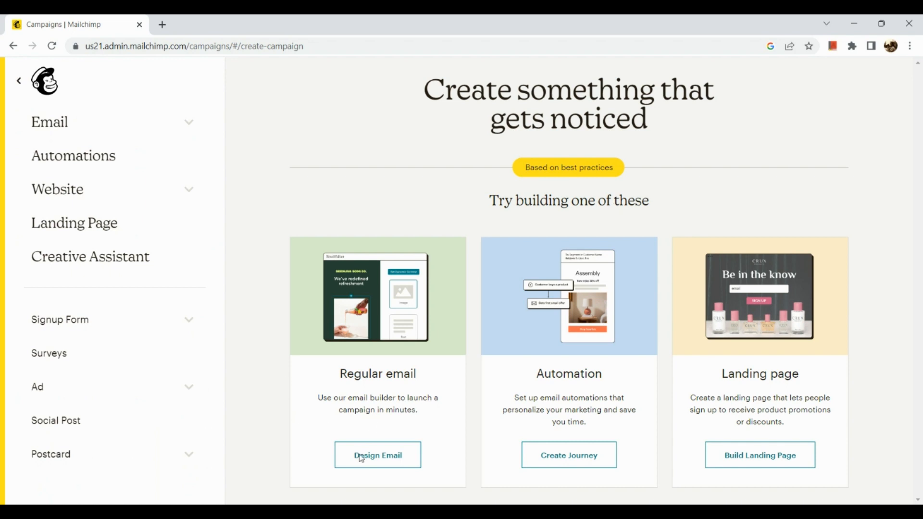
left_click(399, 454)
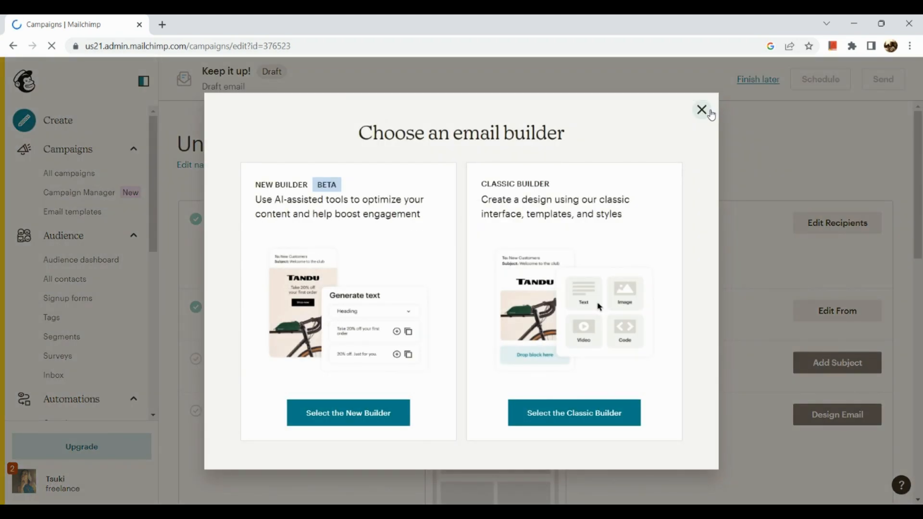
left_click(702, 111)
scroll(472, 208, "down", 2)
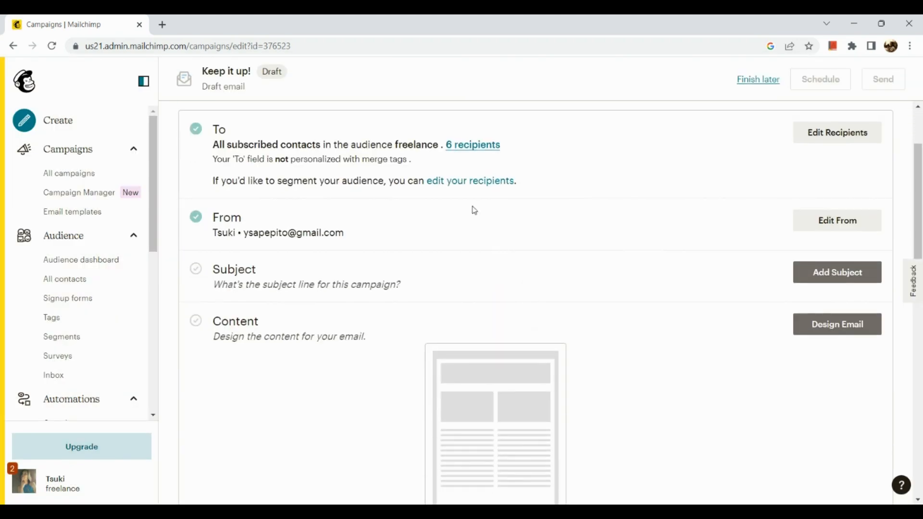
scroll(472, 208, "up", 2)
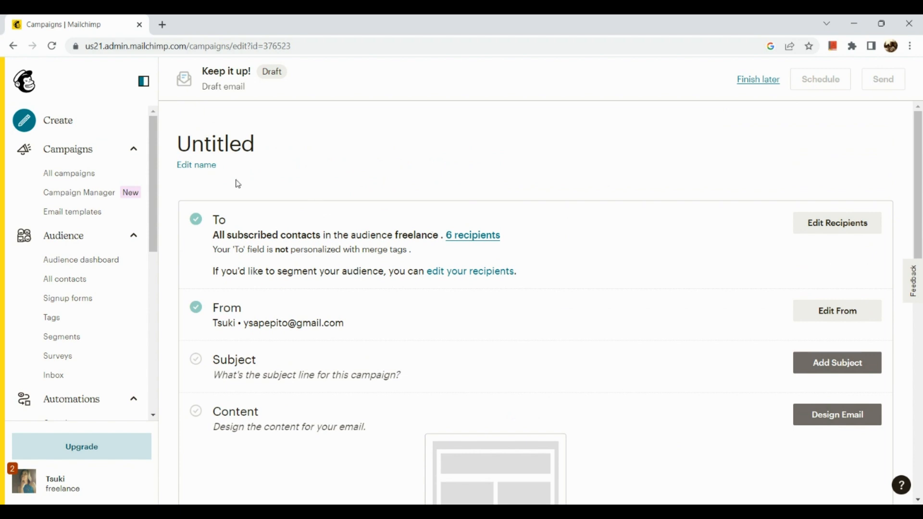
Edit the draft email's recipients and set the segment or tag to "Group or new segment"
left_click(237, 150)
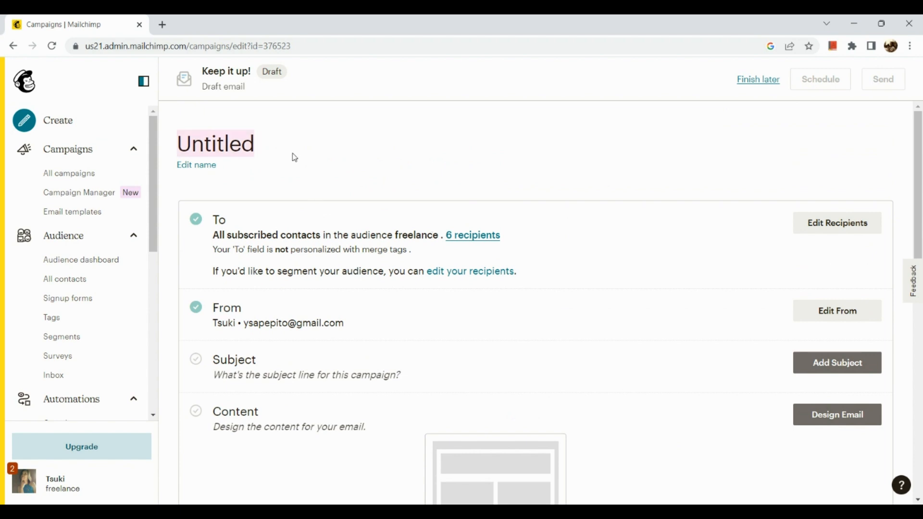
scroll(345, 223, "down", 1)
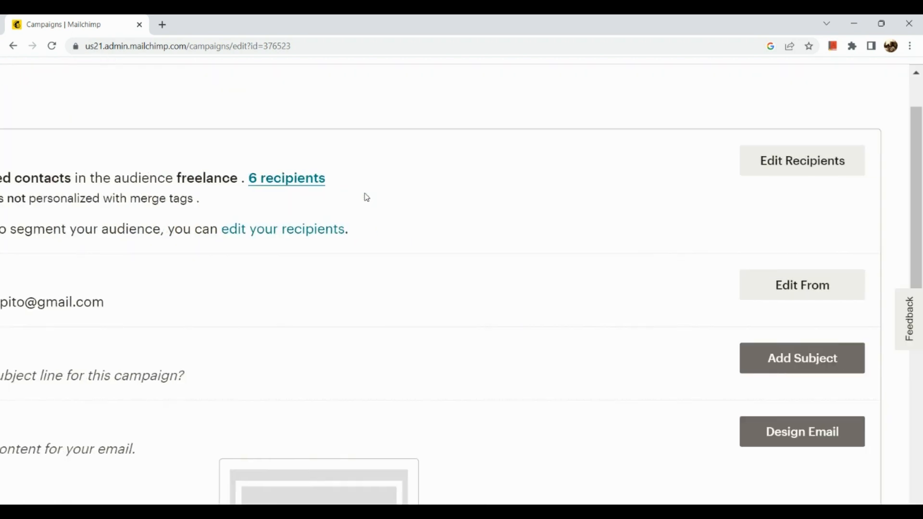
scroll(346, 178, "left", 1)
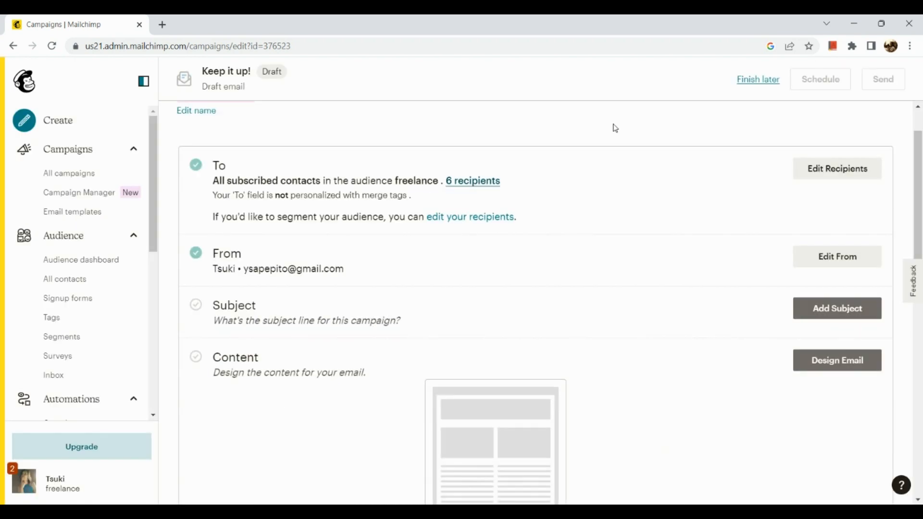
left_click(852, 174)
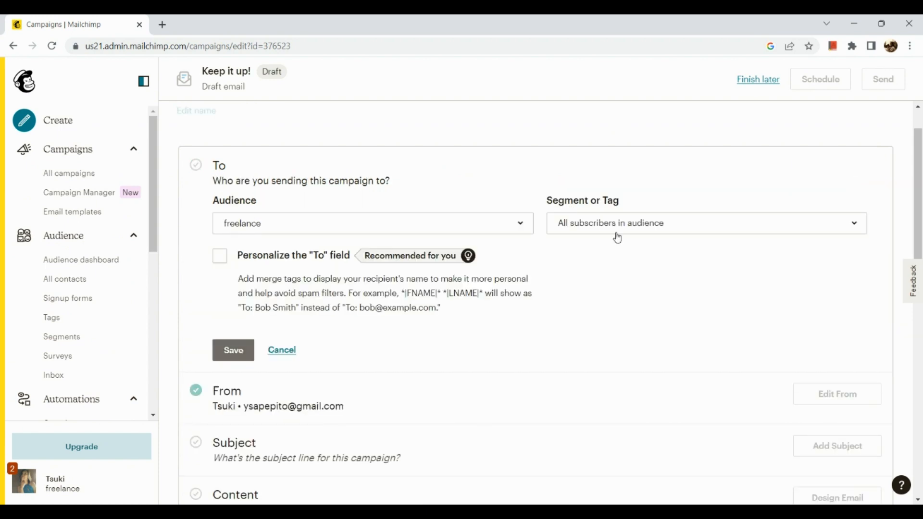
scroll(617, 238, "up", 5)
scroll(617, 238, "right", 4)
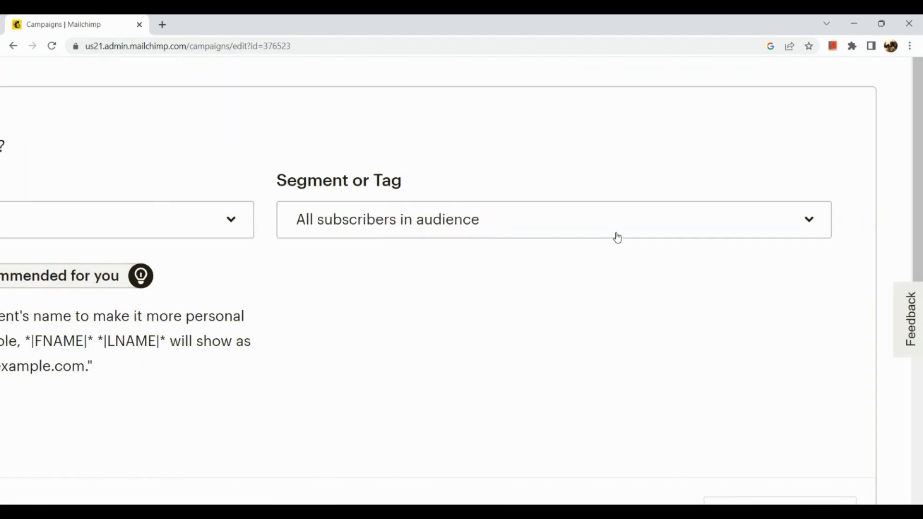
left_click(618, 236)
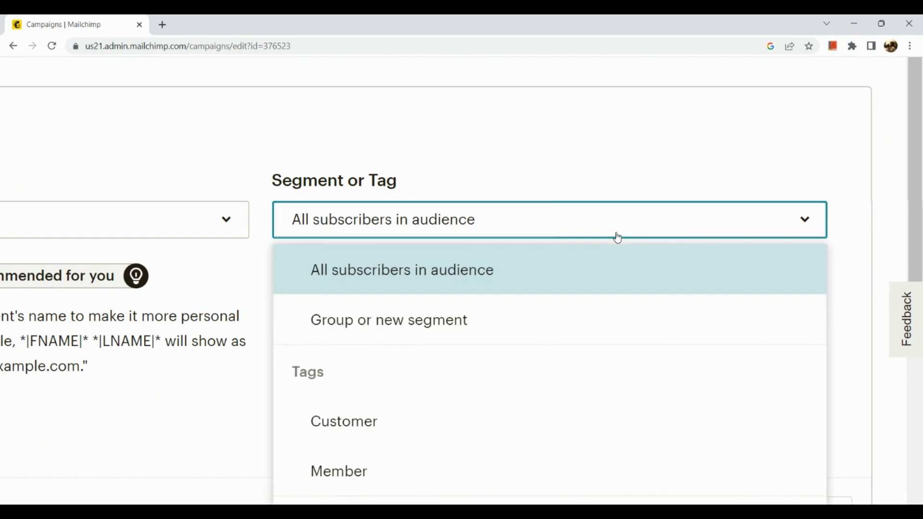
left_click(559, 333)
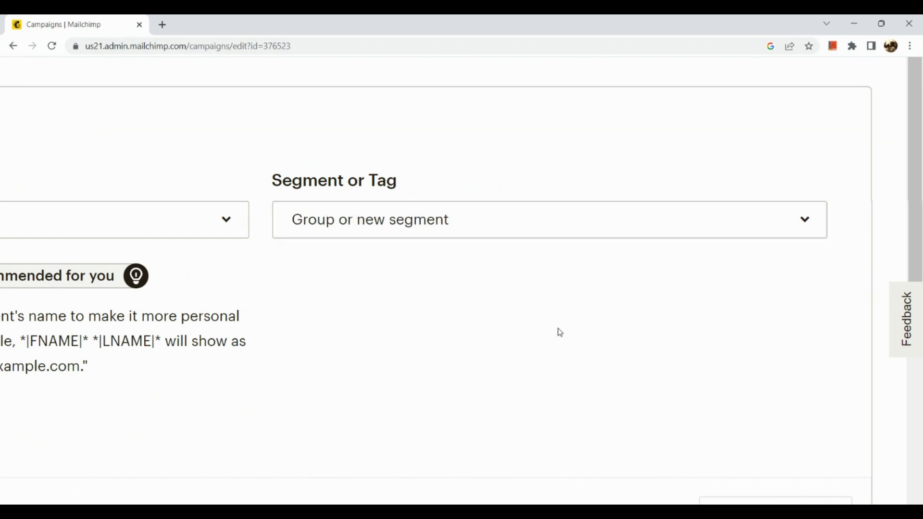
Keep the new segment matching any condition and set its first condition to "What musical instrument do you play?" one of guitar
scroll(556, 329, "down", 5)
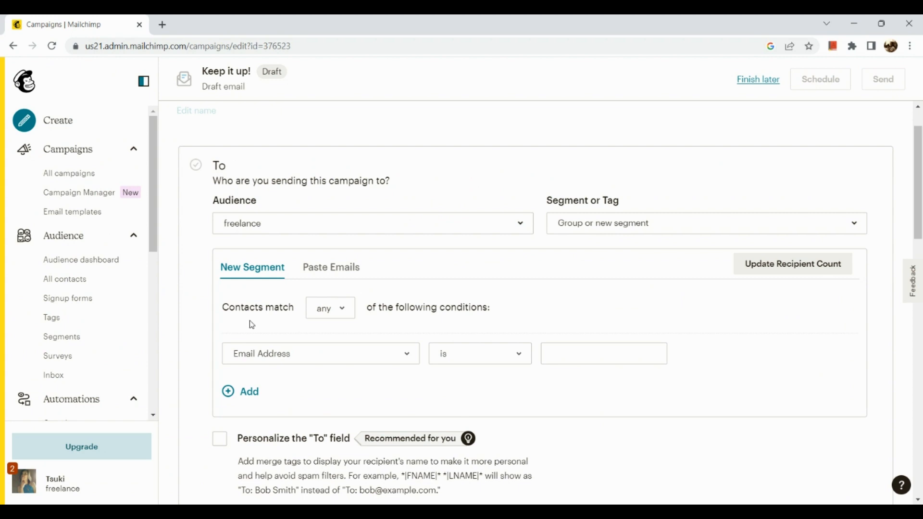
scroll(250, 323, "down", 2)
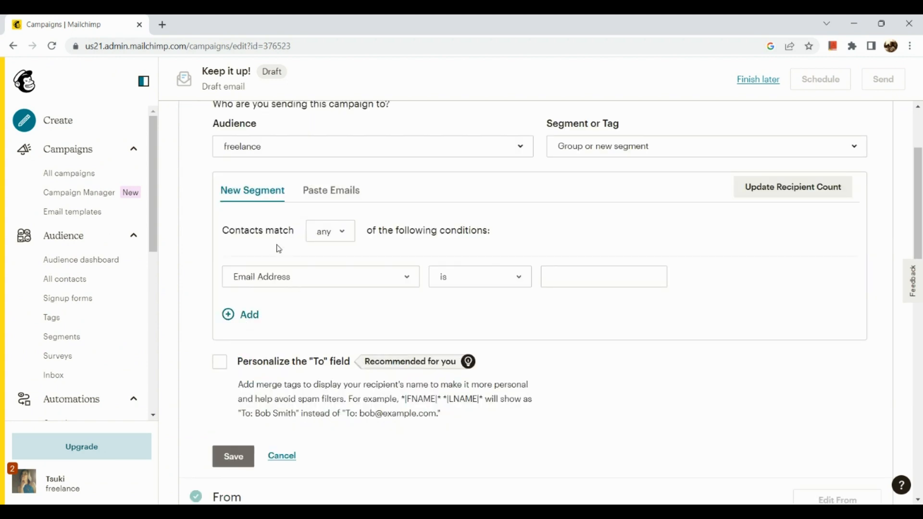
scroll(280, 249, "up", 5)
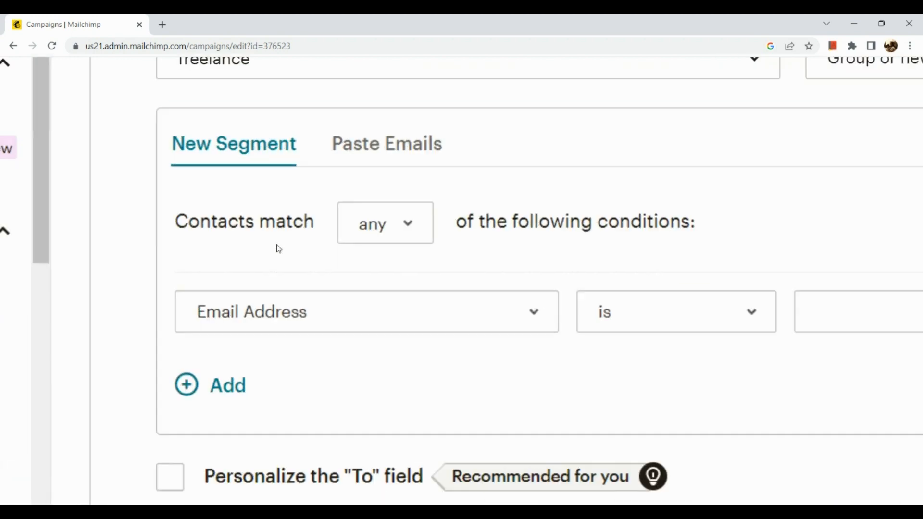
left_click(391, 222)
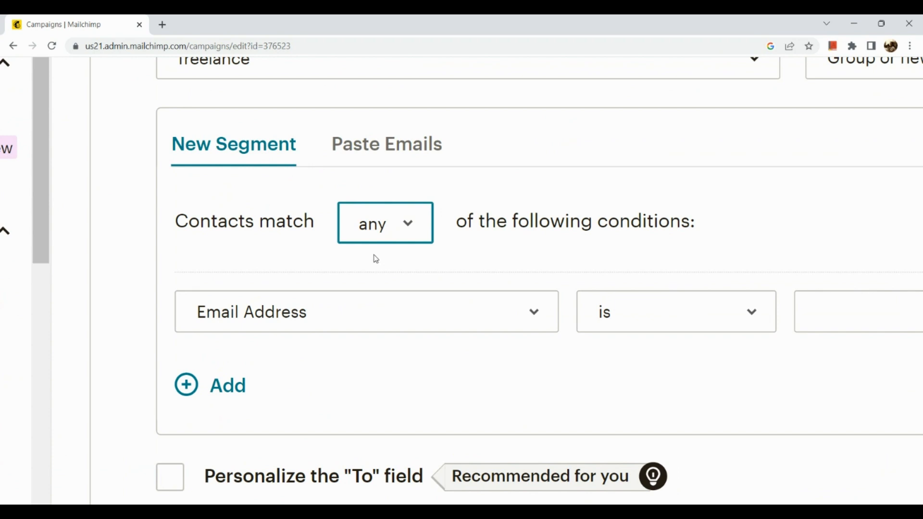
left_click(490, 233)
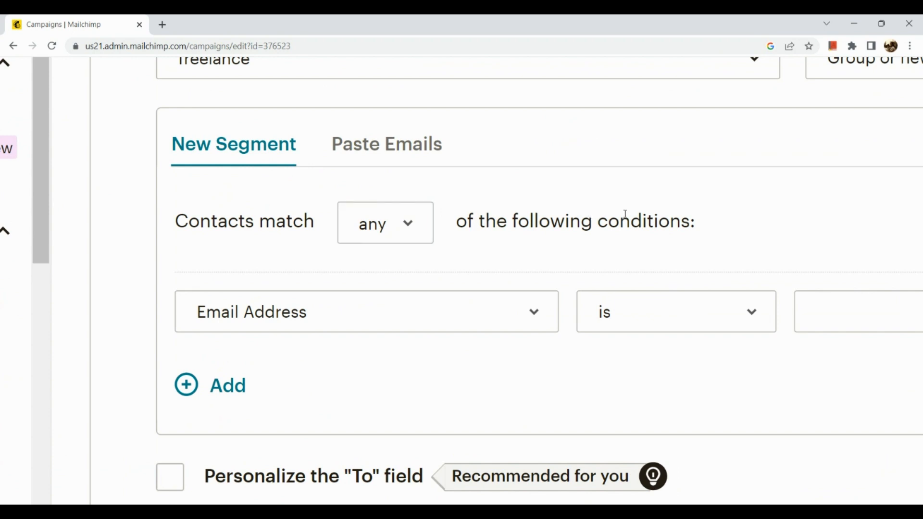
scroll(463, 317, "down", 2)
scroll(464, 317, "down", 5)
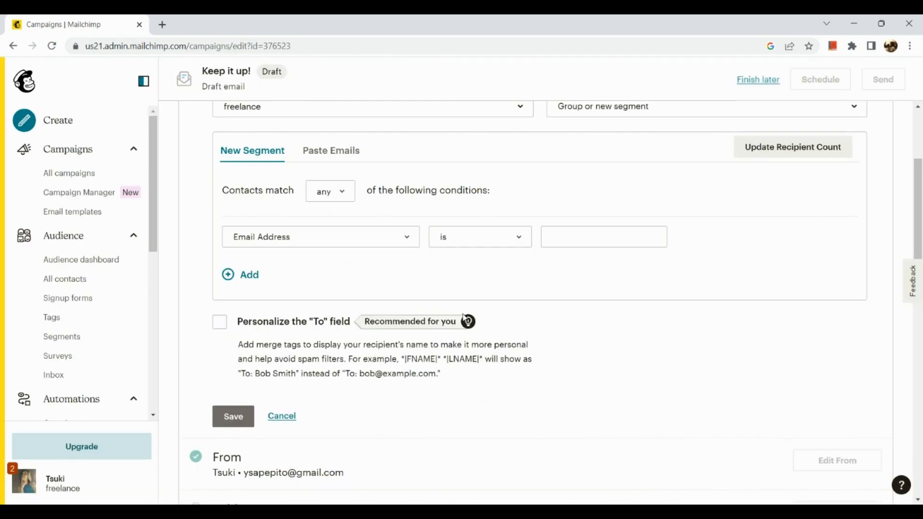
scroll(464, 319, "up", 5)
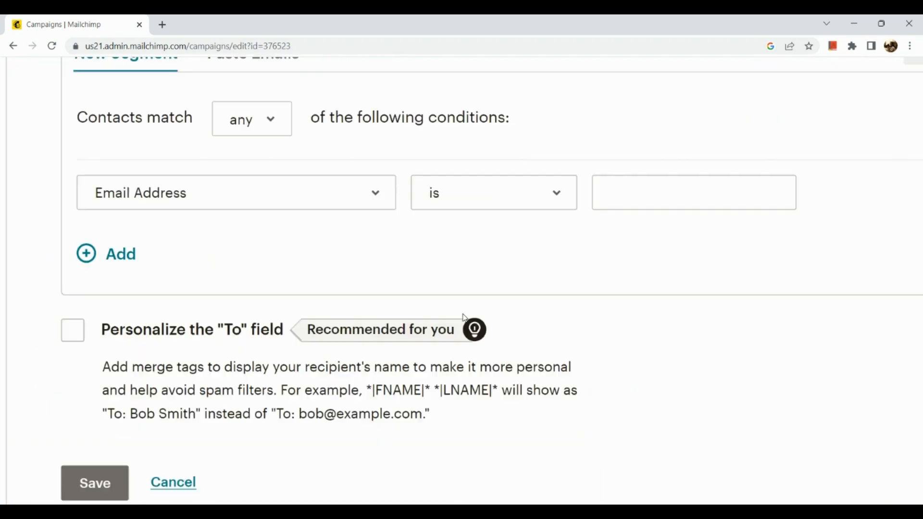
left_click(329, 207)
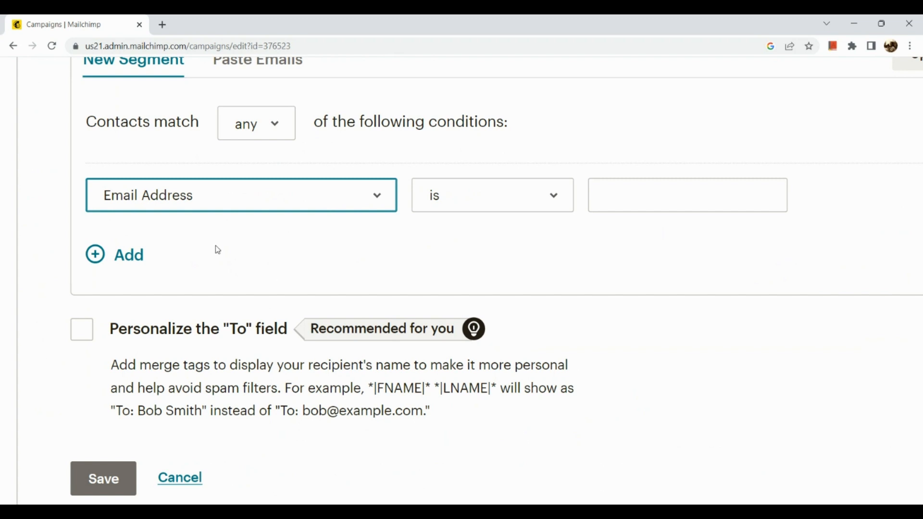
left_click(227, 293)
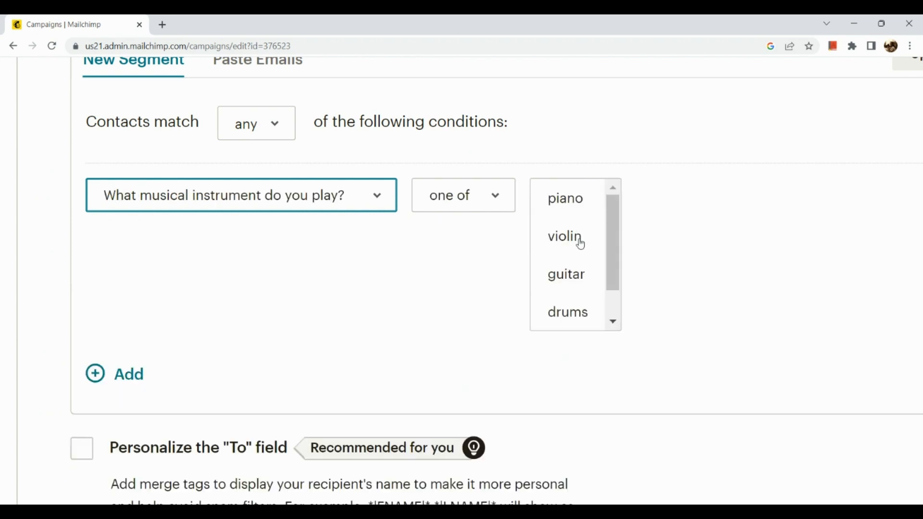
left_click(574, 274)
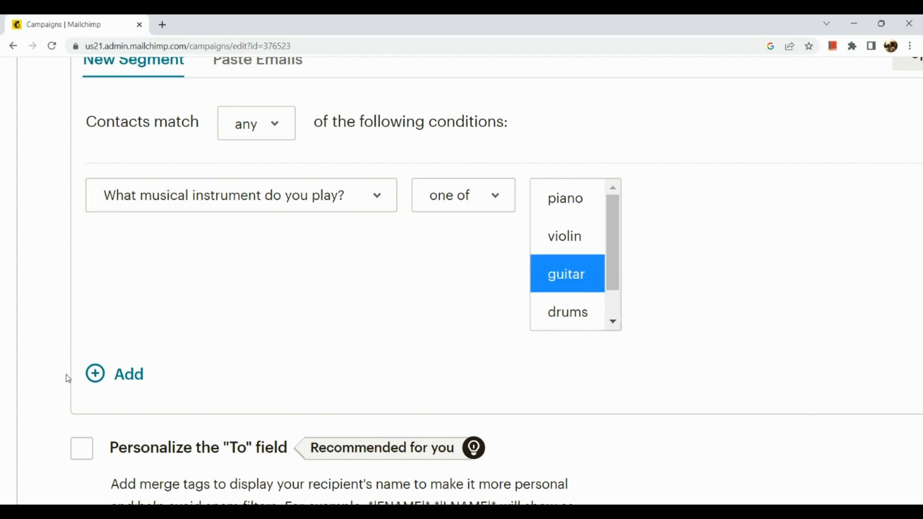
Add a second segment condition for "Who is your favorite pop artist?" with one of set to Lady G
left_click(104, 383)
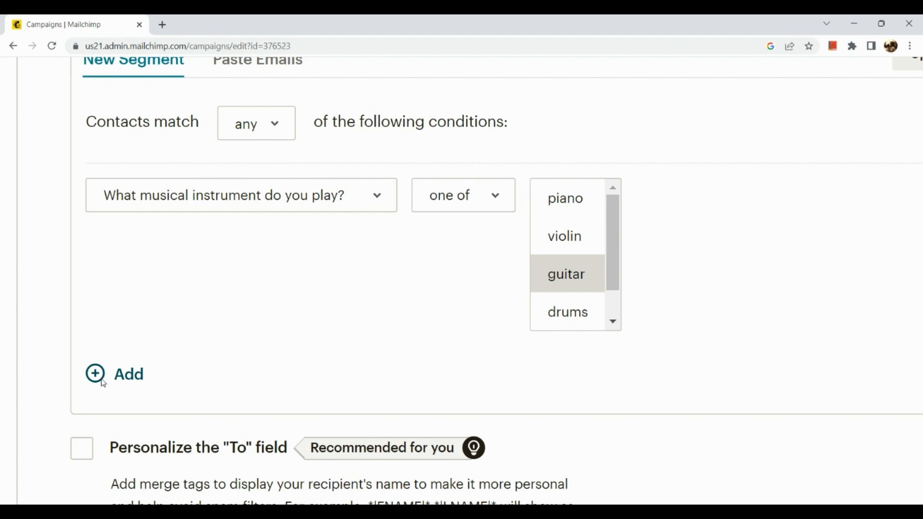
scroll(104, 382, "down", 5)
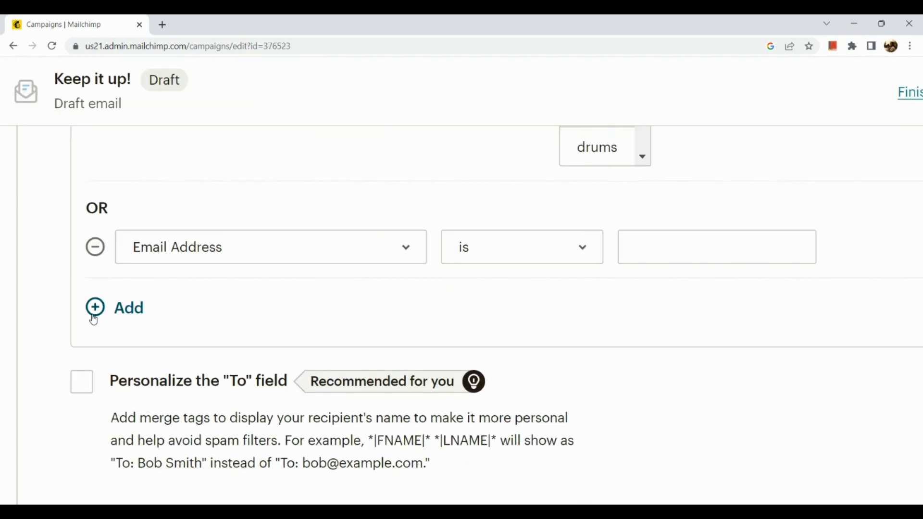
left_click(184, 261)
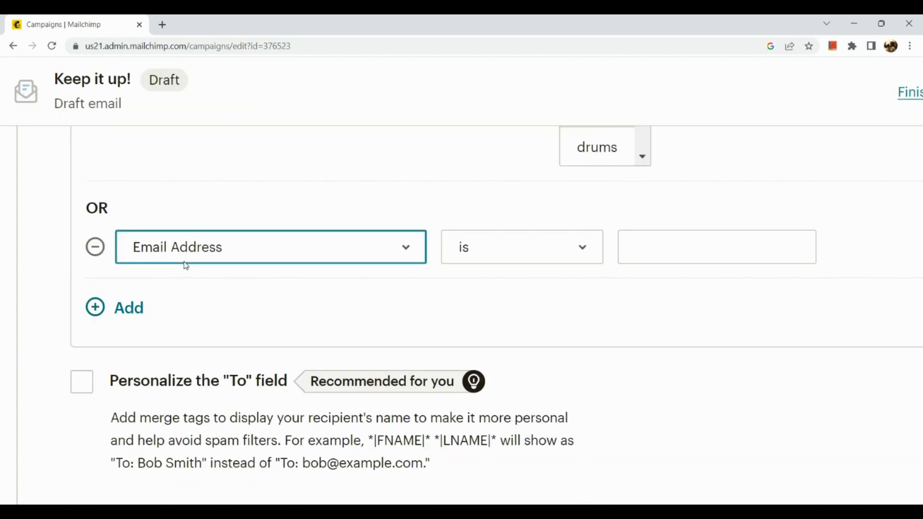
left_click(208, 356)
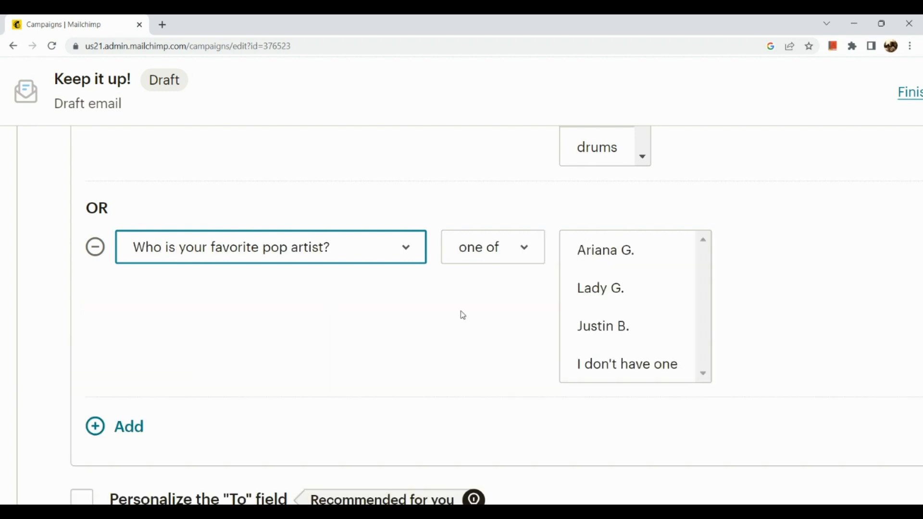
left_click(634, 295)
scroll(344, 373, "down", 2)
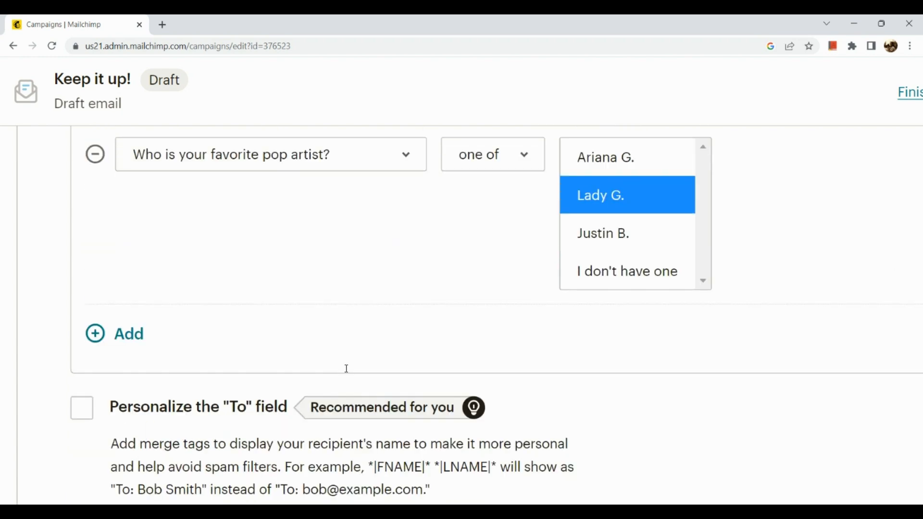
Switch the recipient segment to pasted email addresses, leaving them included in the segment, and try to save the recipients
scroll(345, 370, "up", 6)
scroll(346, 369, "up", 3)
scroll(346, 372, "down", 5)
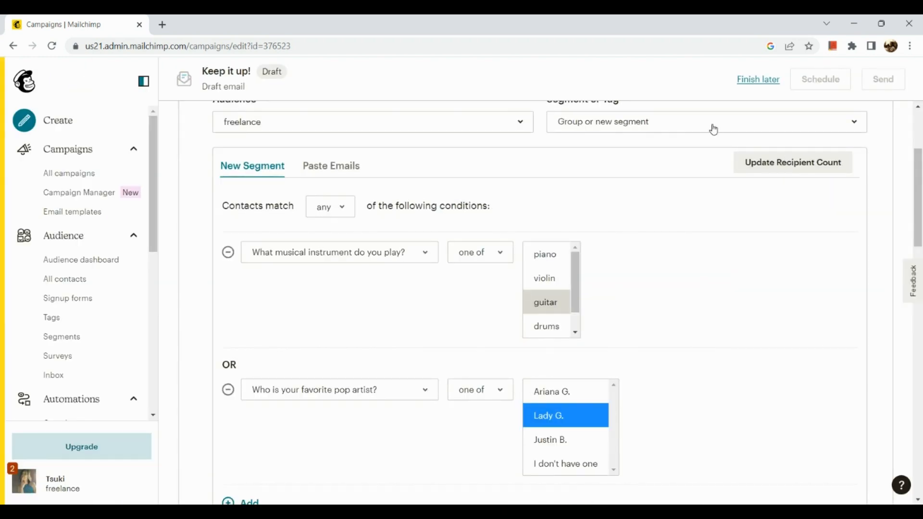
left_click(320, 168)
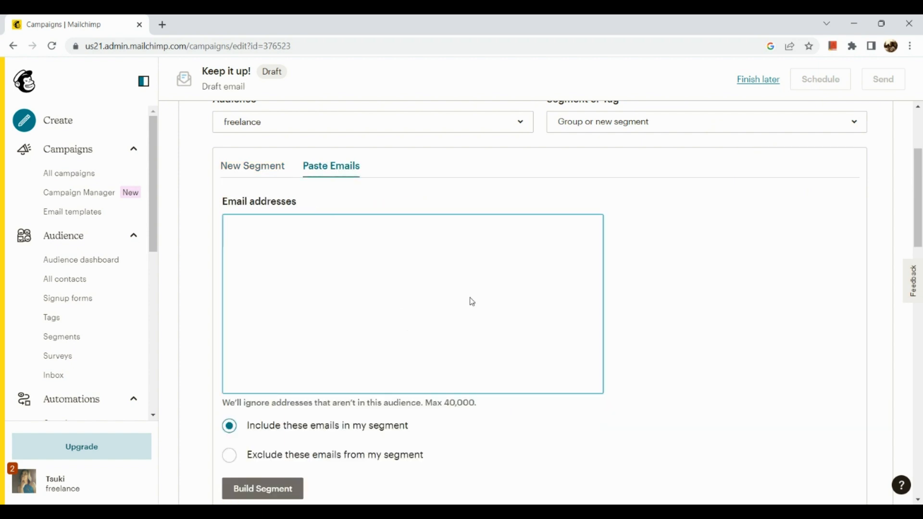
scroll(364, 291, "down", 1)
scroll(365, 290, "down", 2)
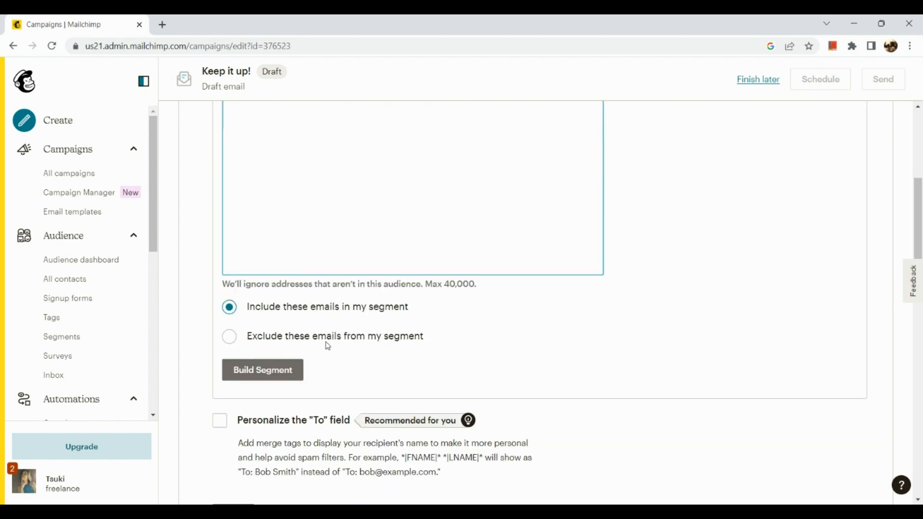
scroll(324, 317, "down", 2)
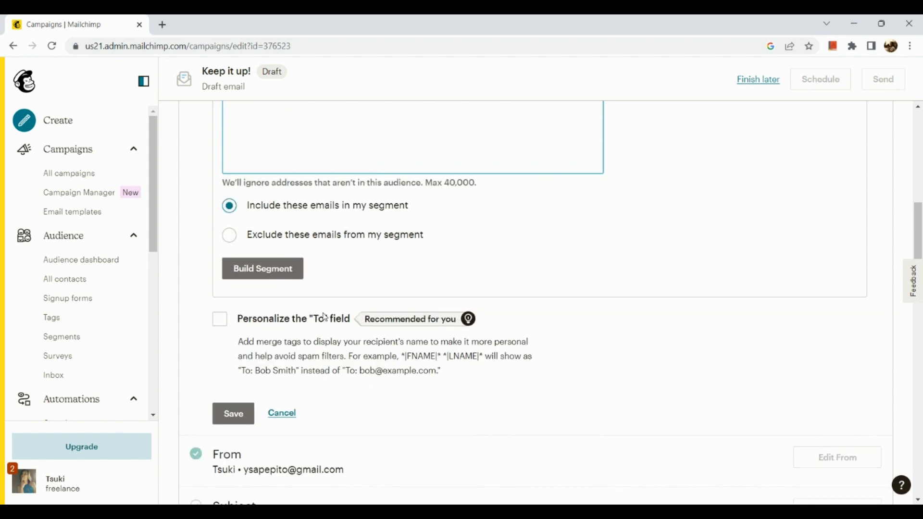
left_click(231, 412)
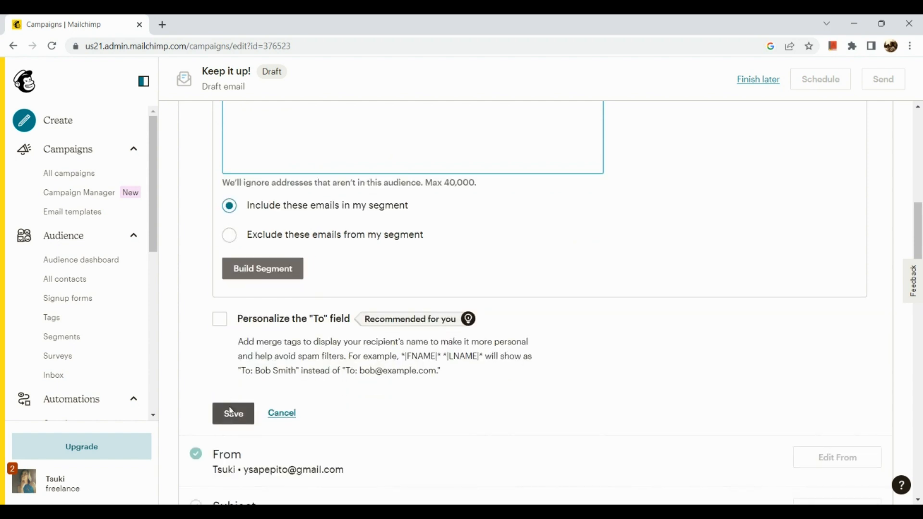
scroll(232, 412, "down", 3)
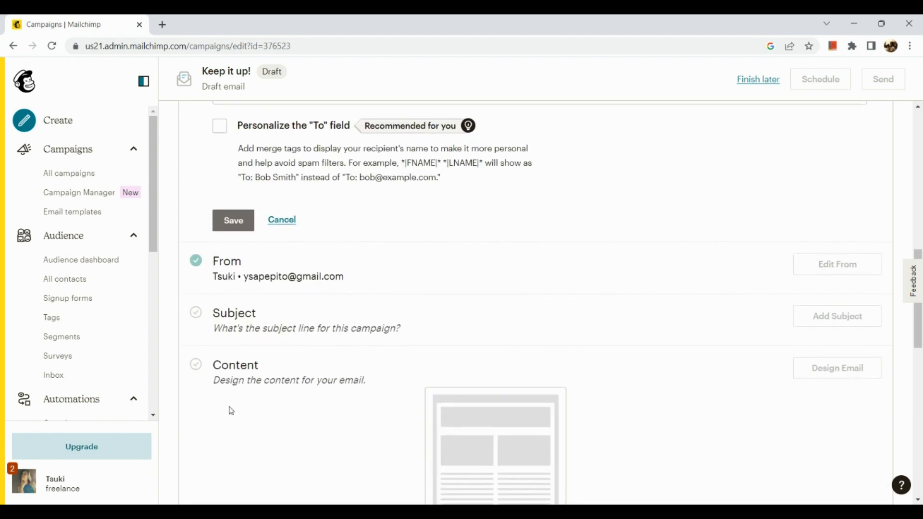
scroll(447, 344, "up", 7)
scroll(448, 345, "up", 5)
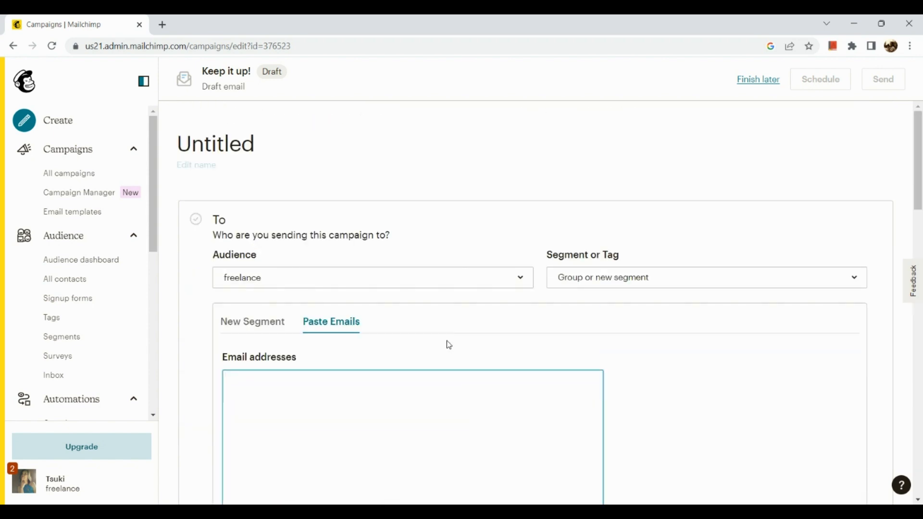